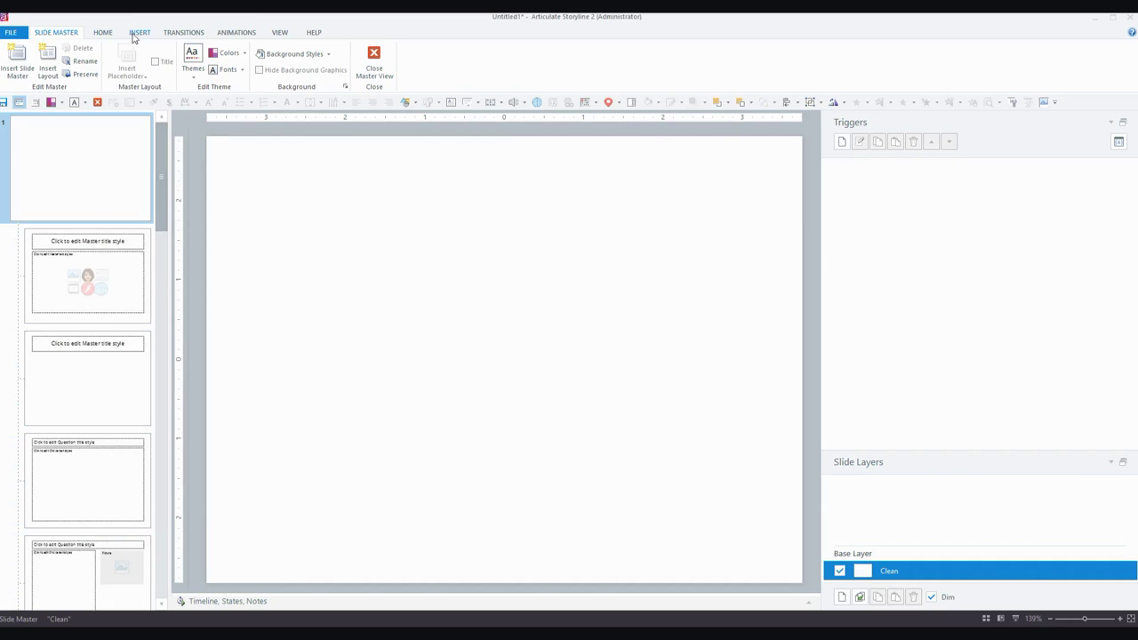
Step: Draw a rectangle about 720 px wide and 40 px high across the top edge of the slide master
click(139, 32)
click(213, 69)
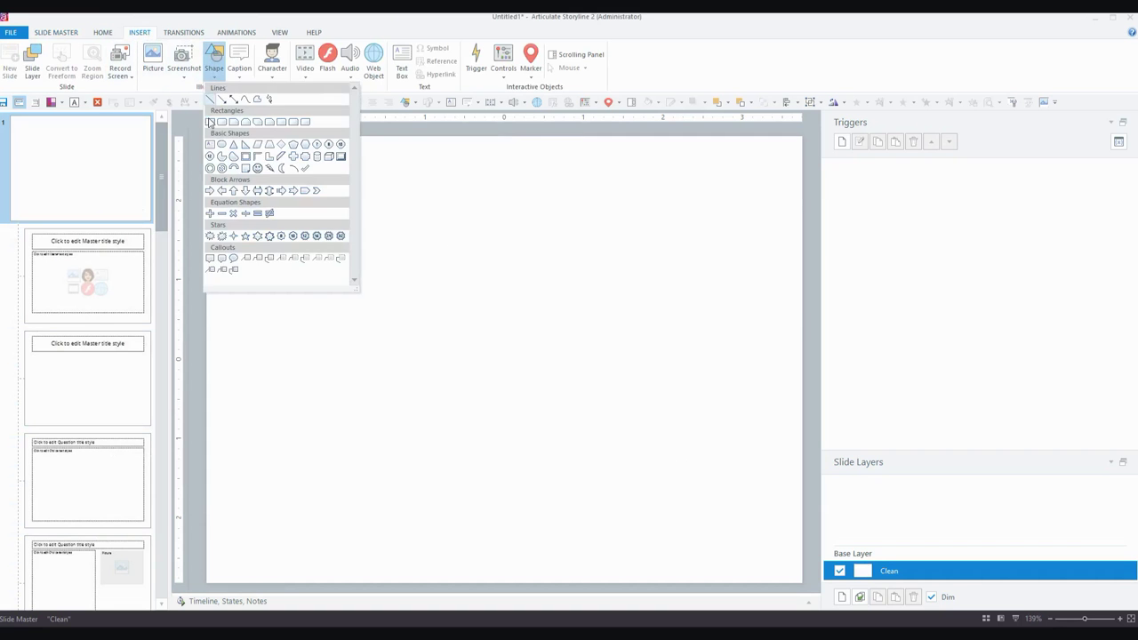
click(210, 121)
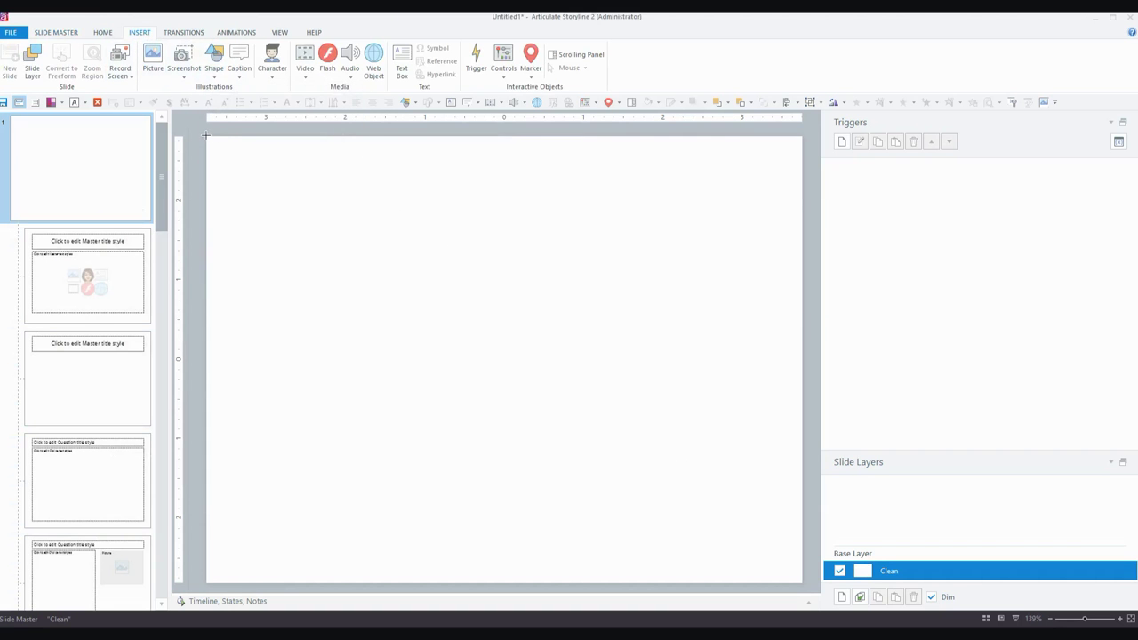
mouse_move(204, 135)
mouse_down()
mouse_move(533, 170)
mouse_move(800, 171)
mouse_up()
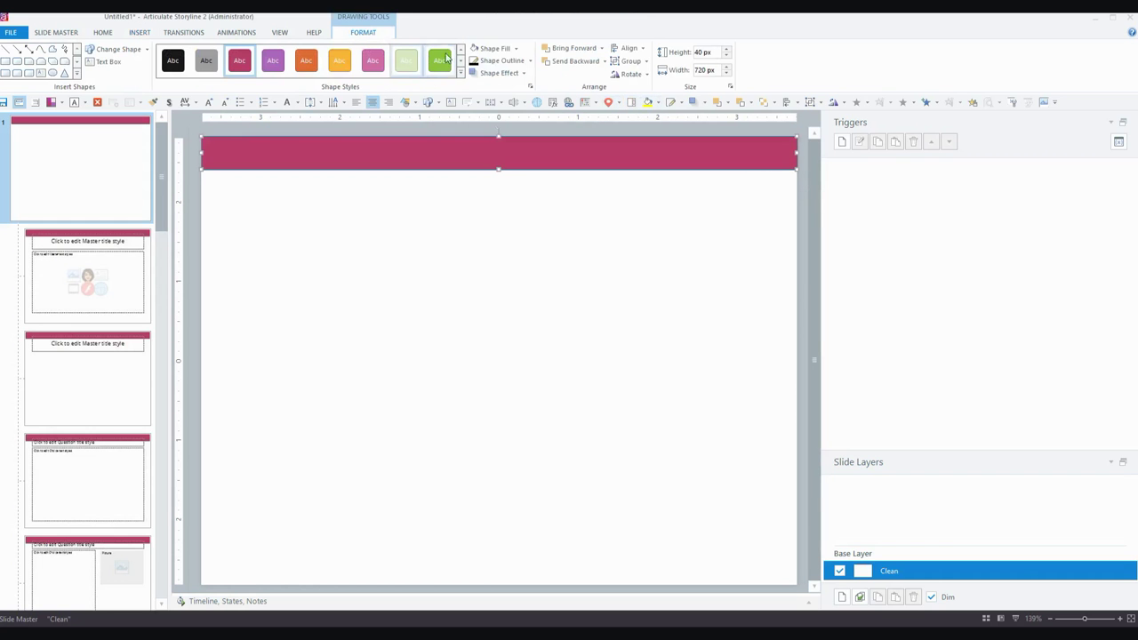
Step: Give the header rectangle a white fill and remove its visible outline
click(477, 50)
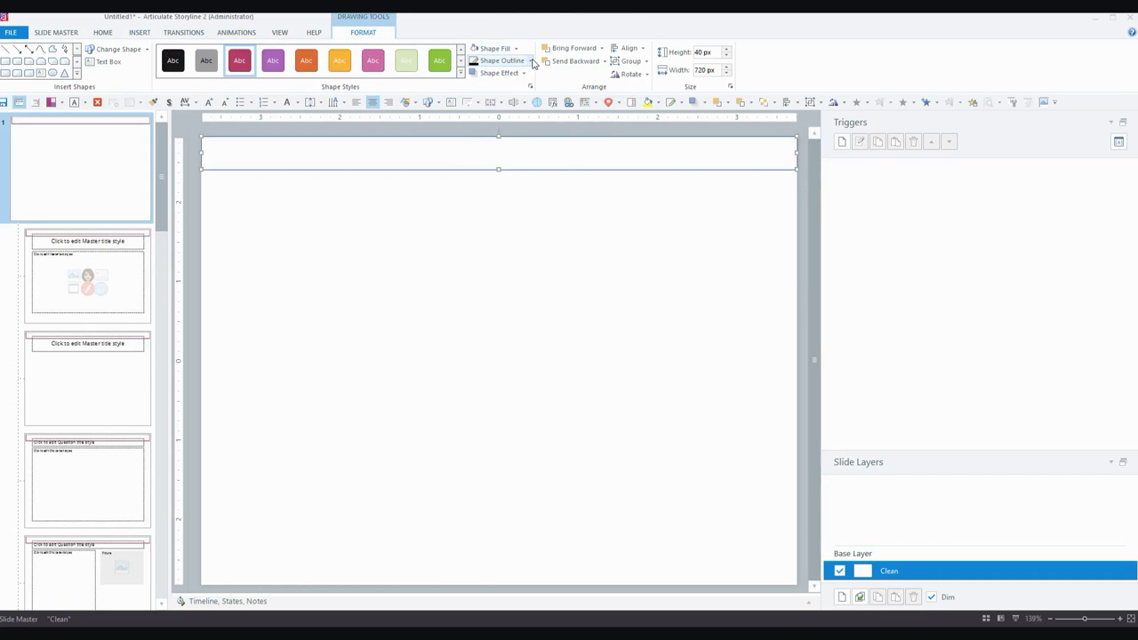
click(503, 60)
click(505, 159)
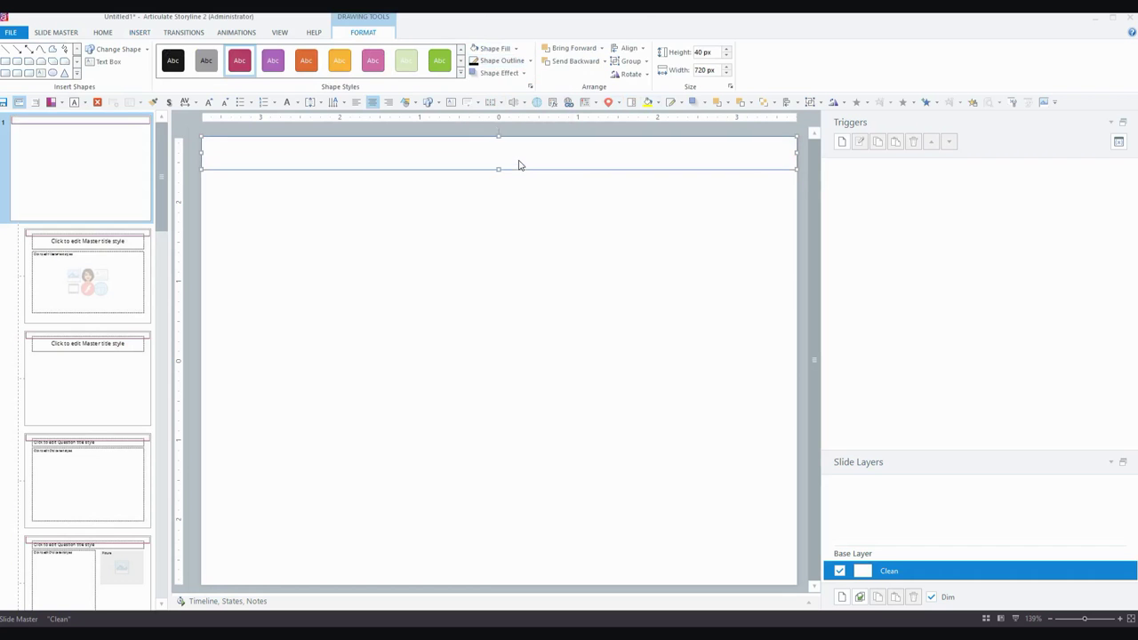
click(452, 213)
click(721, 160)
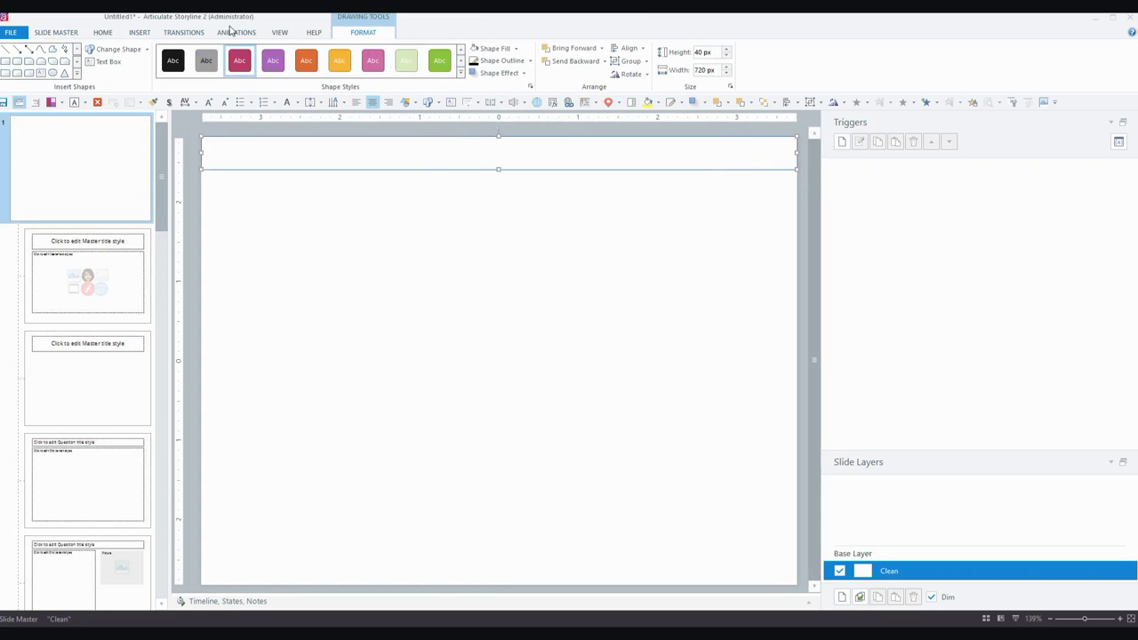
Step: Insert a button at the header's right end and duplicate it into a row of three, each 96 px wide and 24 px high
click(149, 34)
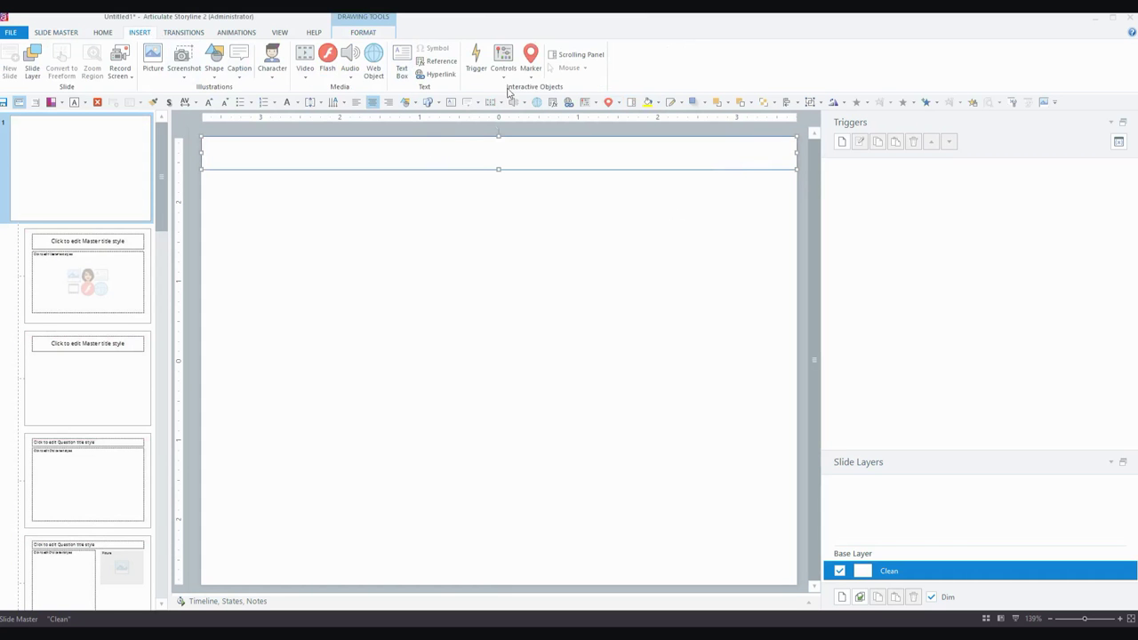
click(512, 76)
click(537, 114)
click(748, 144)
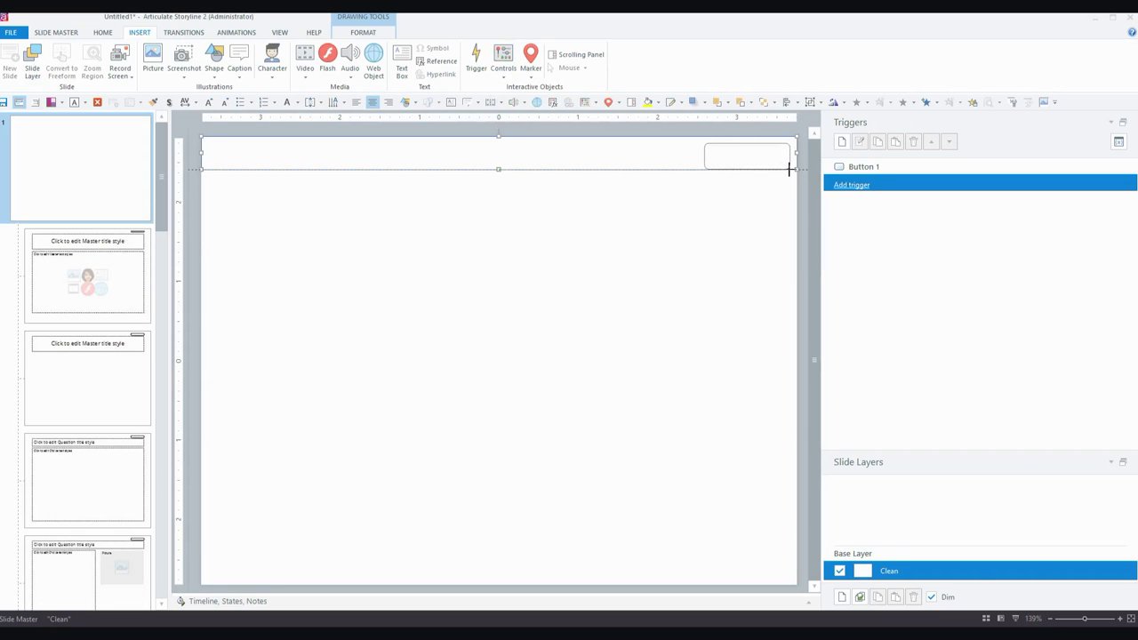
drag(791, 163, 790, 163)
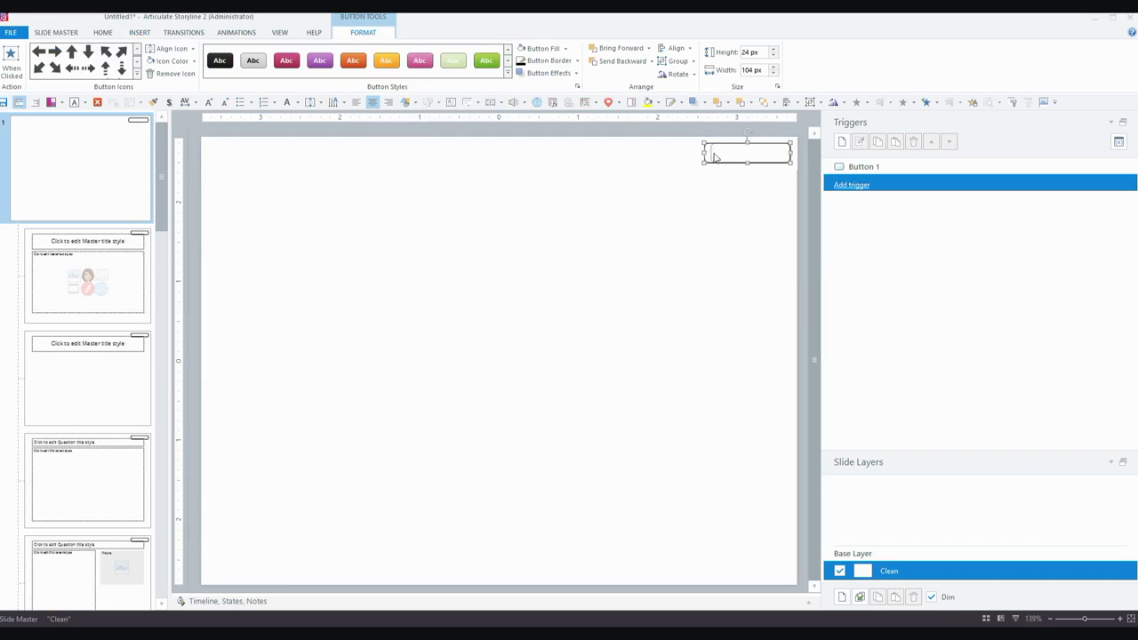
drag(734, 155, 566, 153)
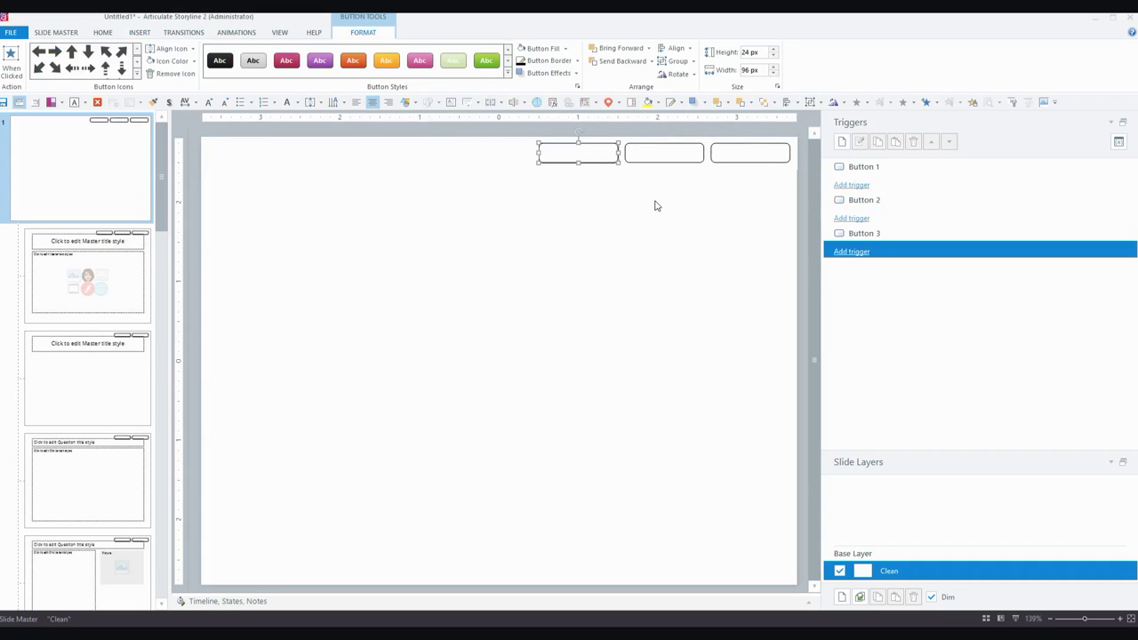
Step: Label the rightmost button "About" and set its text colour to black
click(736, 159)
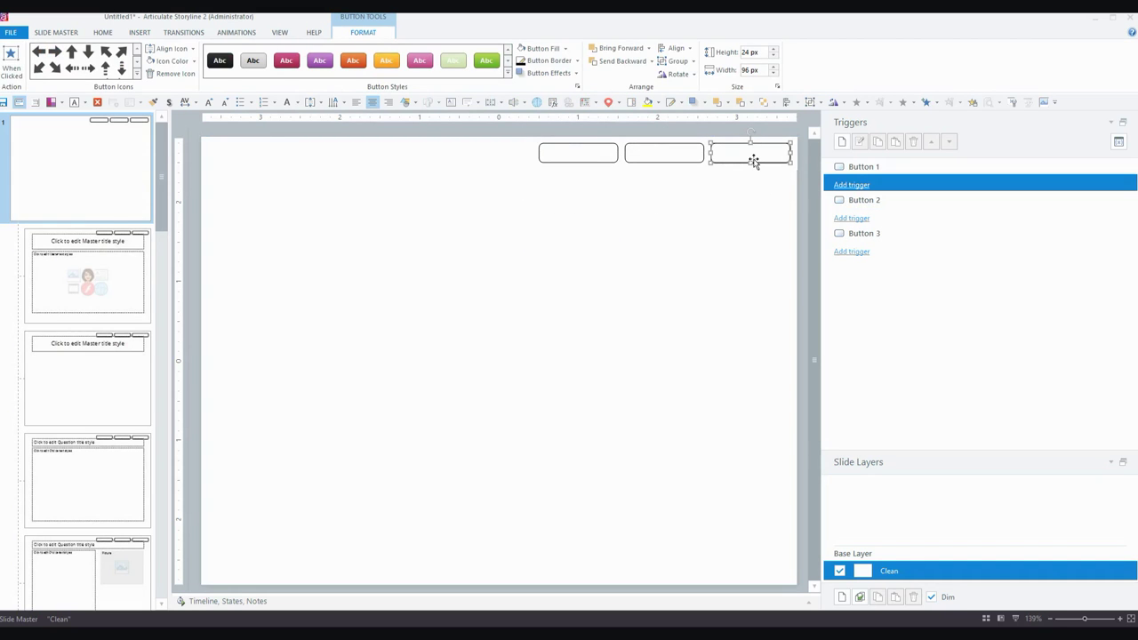
click(753, 160)
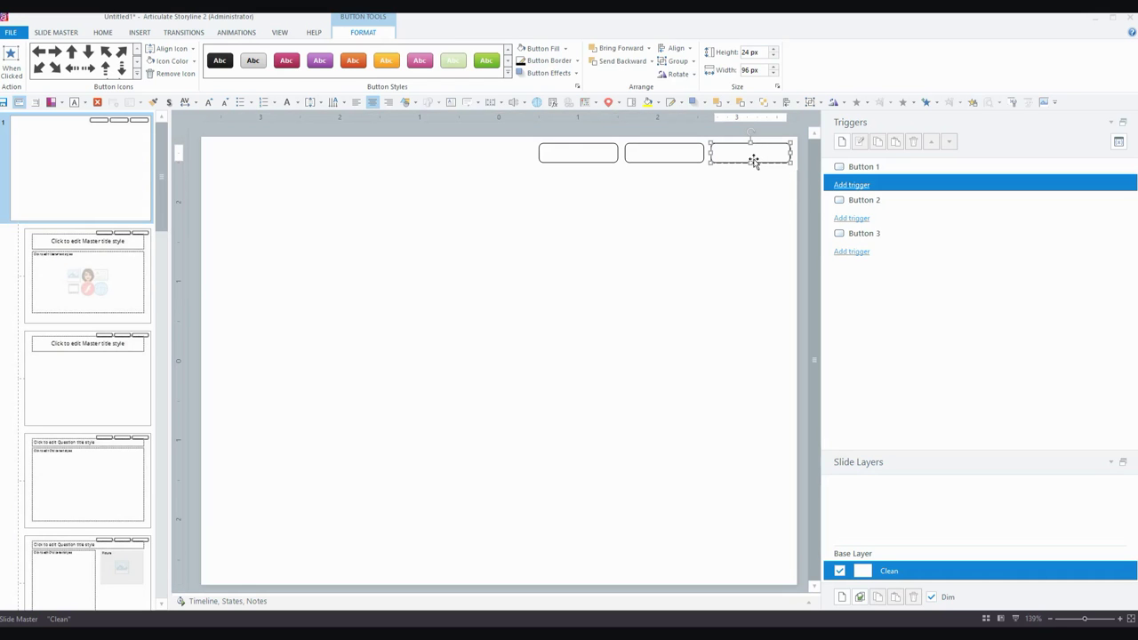
key(ctrl+a)
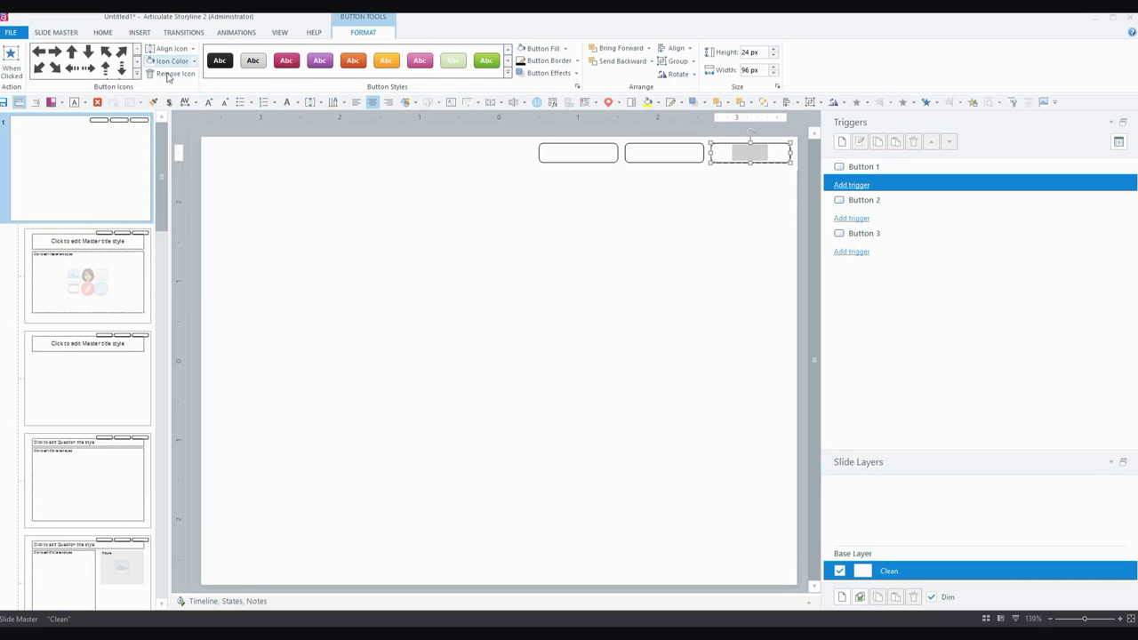
click(298, 103)
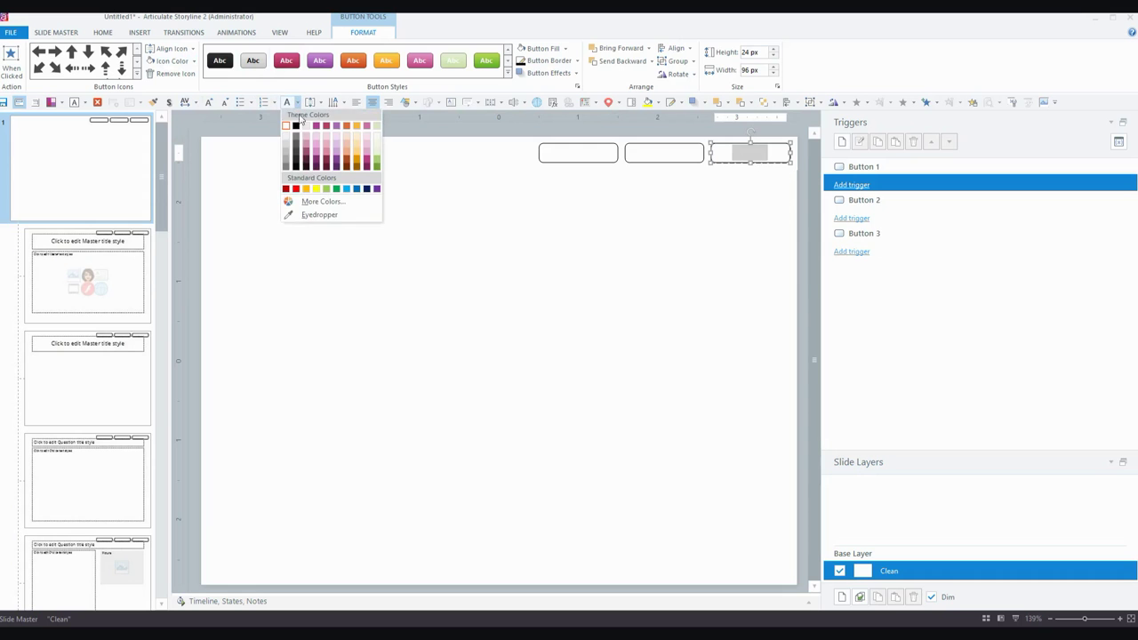
click(298, 129)
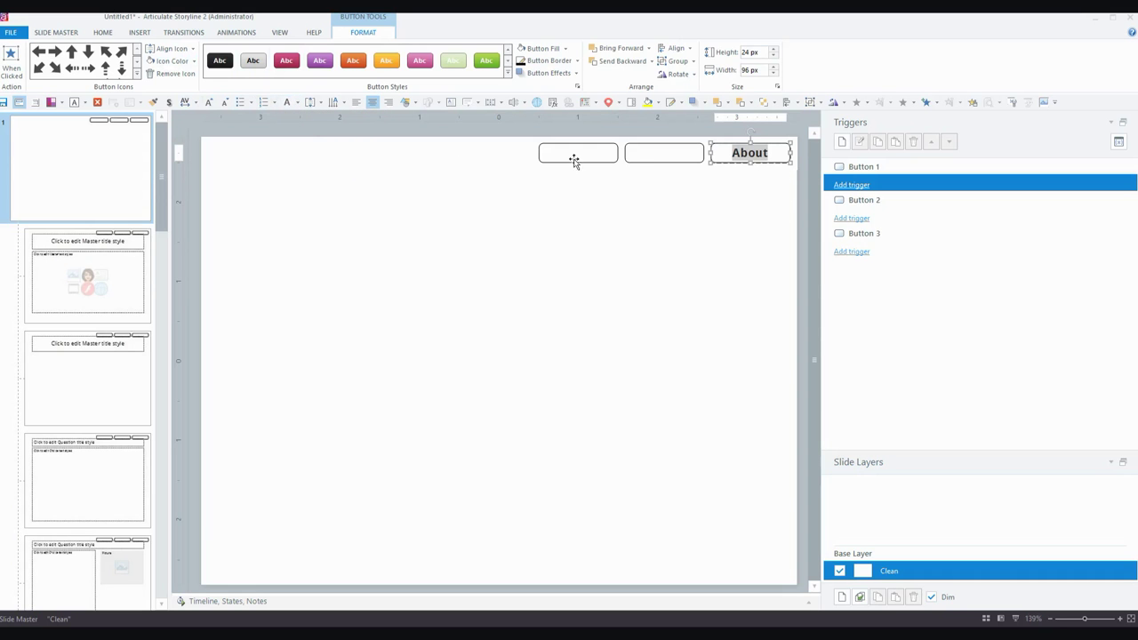
Step: Label the middle button "Resources" and the leftmost button "Help"
click(686, 161)
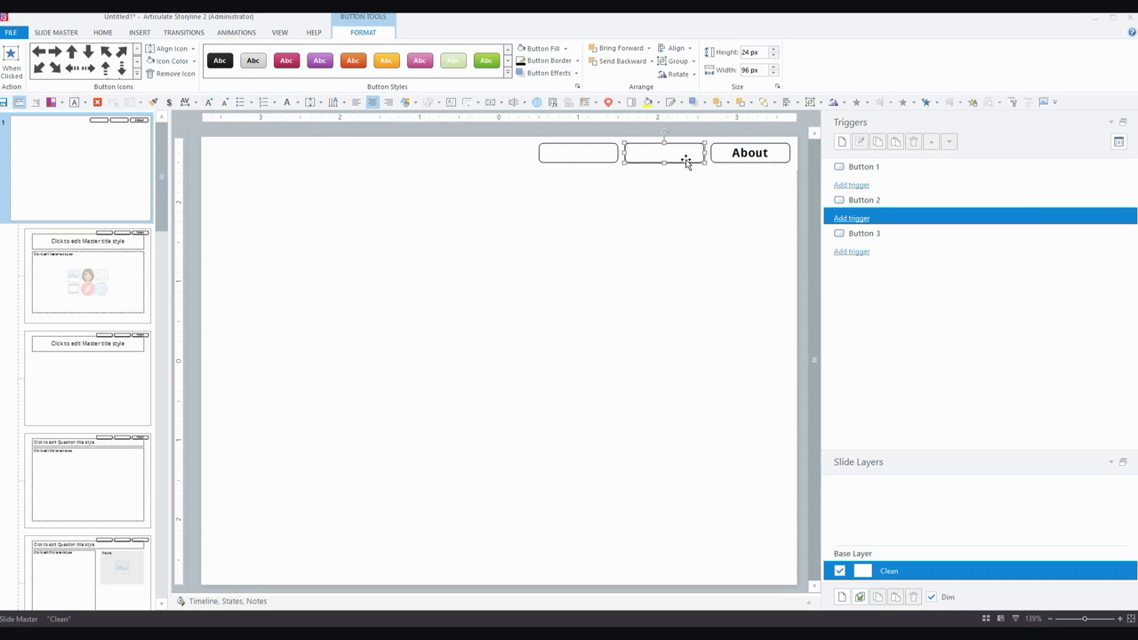
click(686, 160)
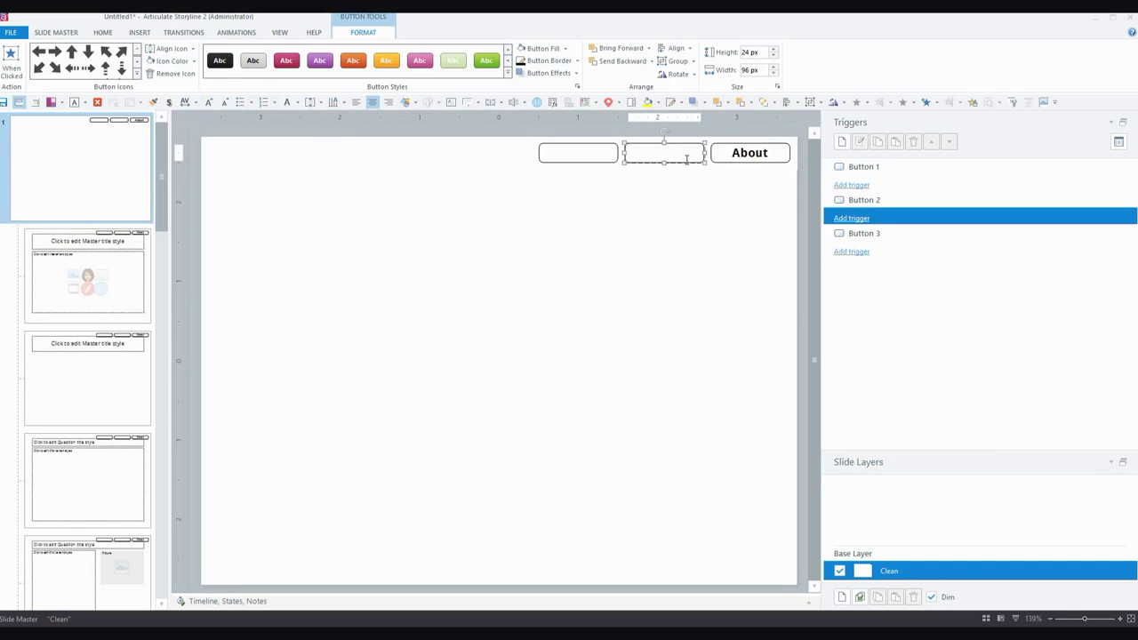
click(555, 160)
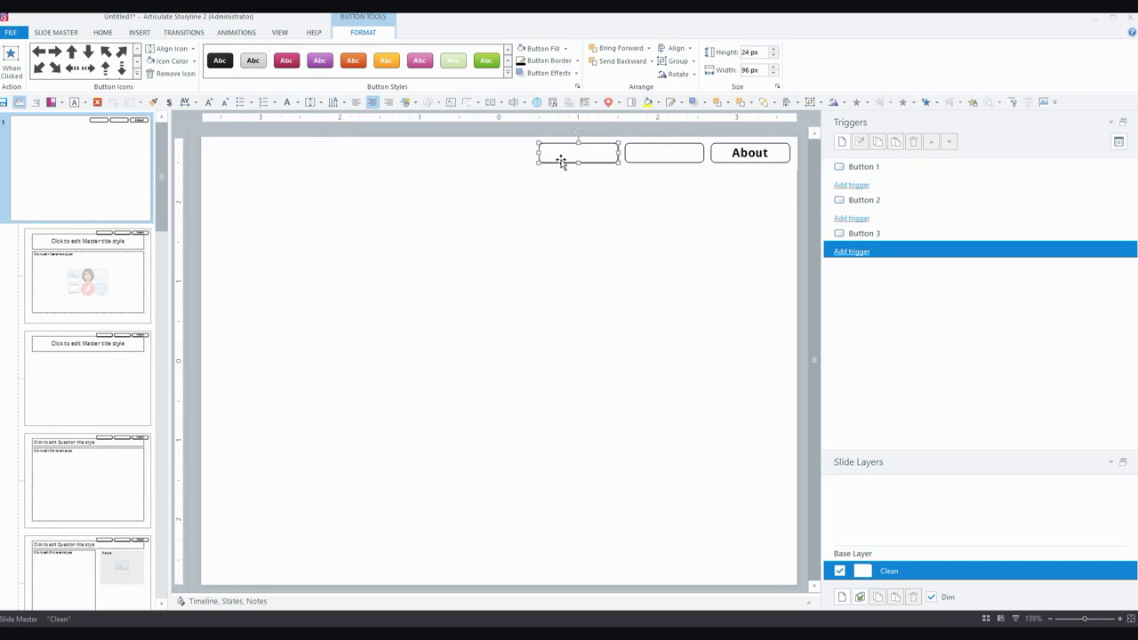
click(561, 160)
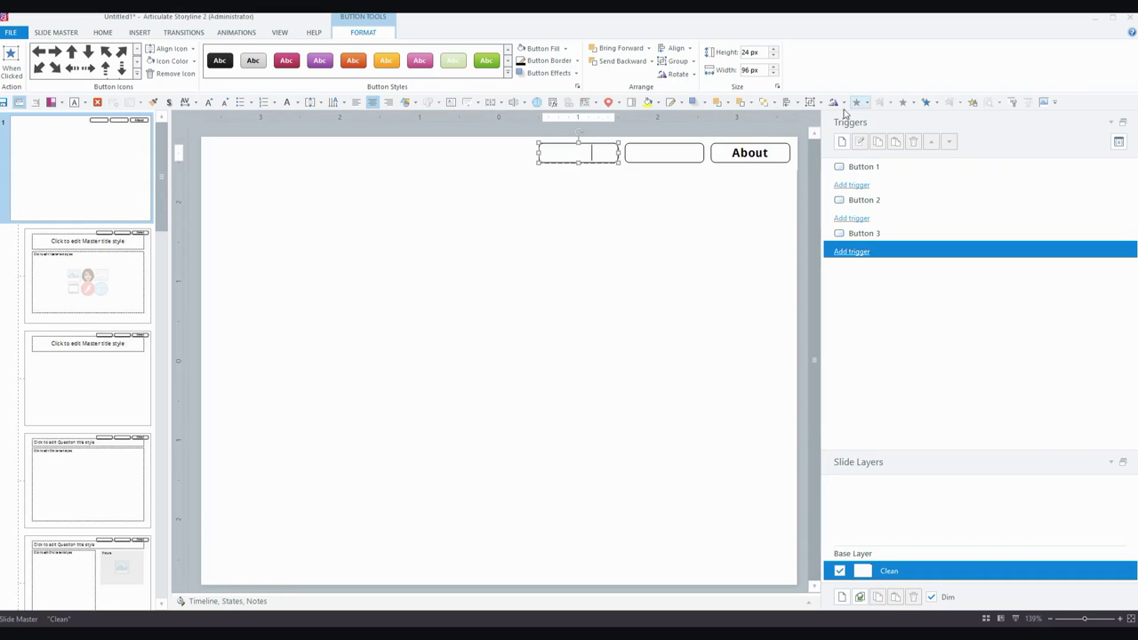
Step: Reduce the font size of the About button's label and keep the text bold
click(745, 150)
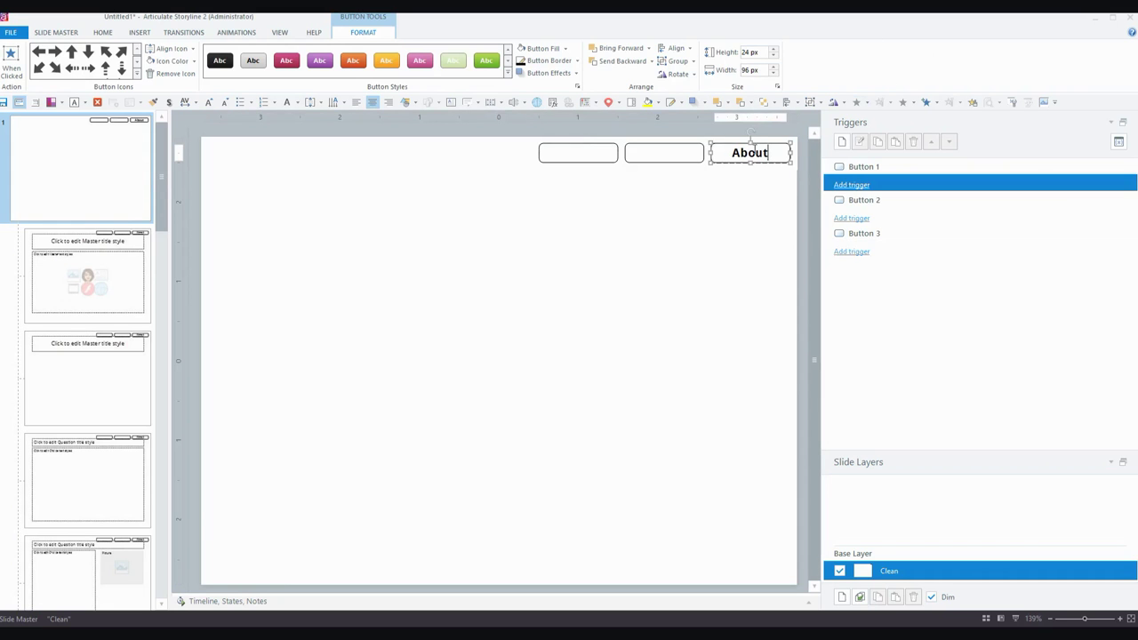
click(729, 141)
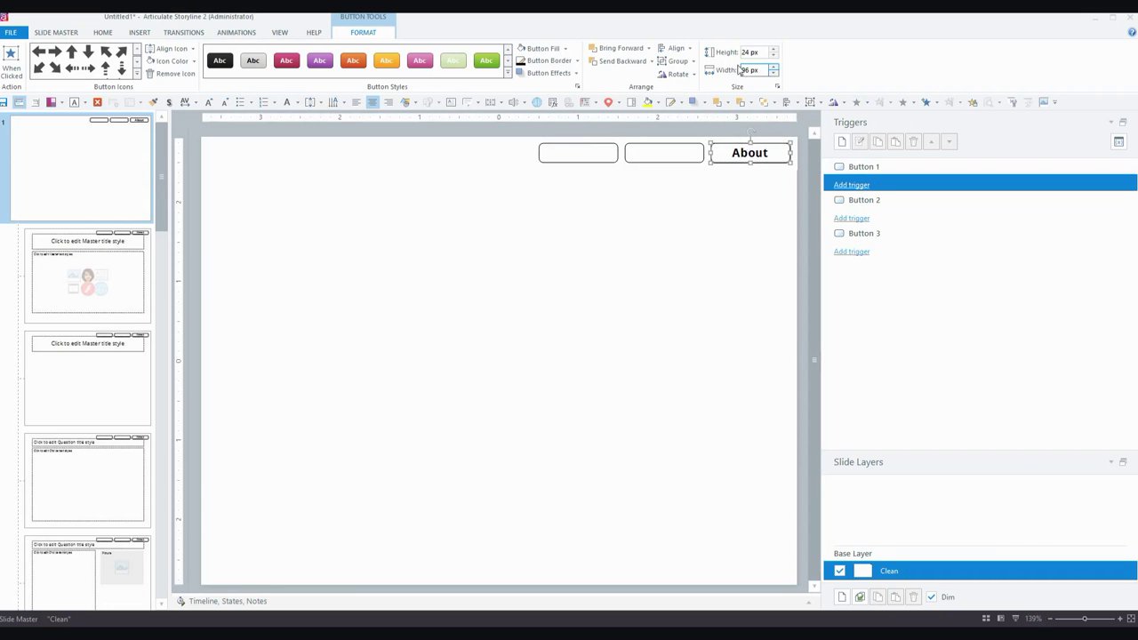
click(104, 34)
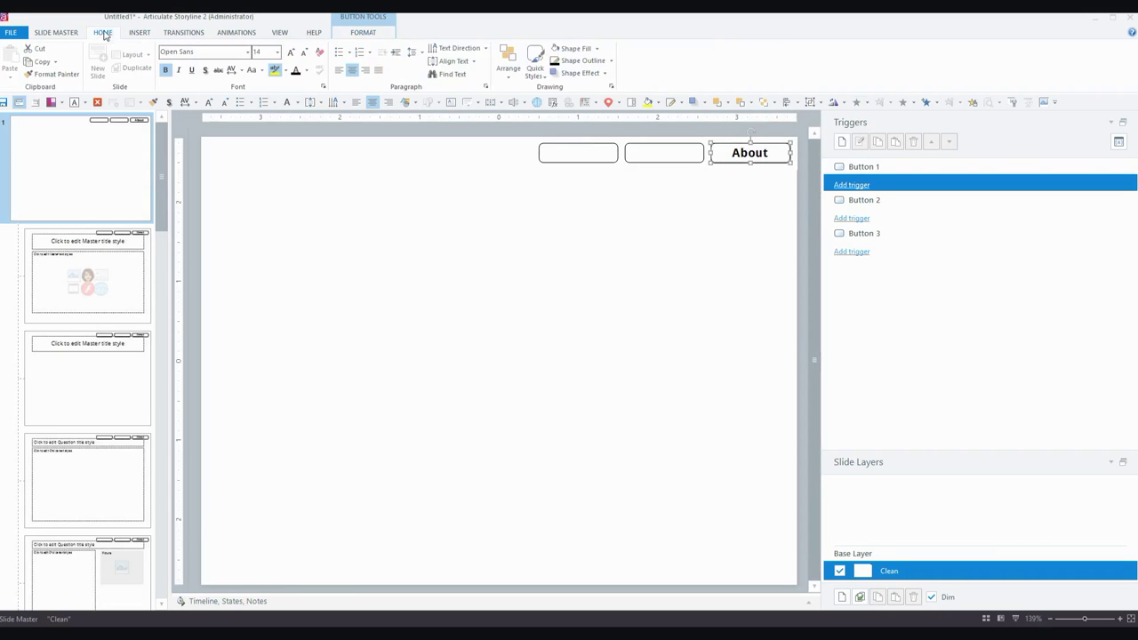
click(304, 53)
click(303, 54)
click(166, 71)
click(166, 71)
Step: Add a question mark icon to the About button and align it to the right of the label
click(361, 34)
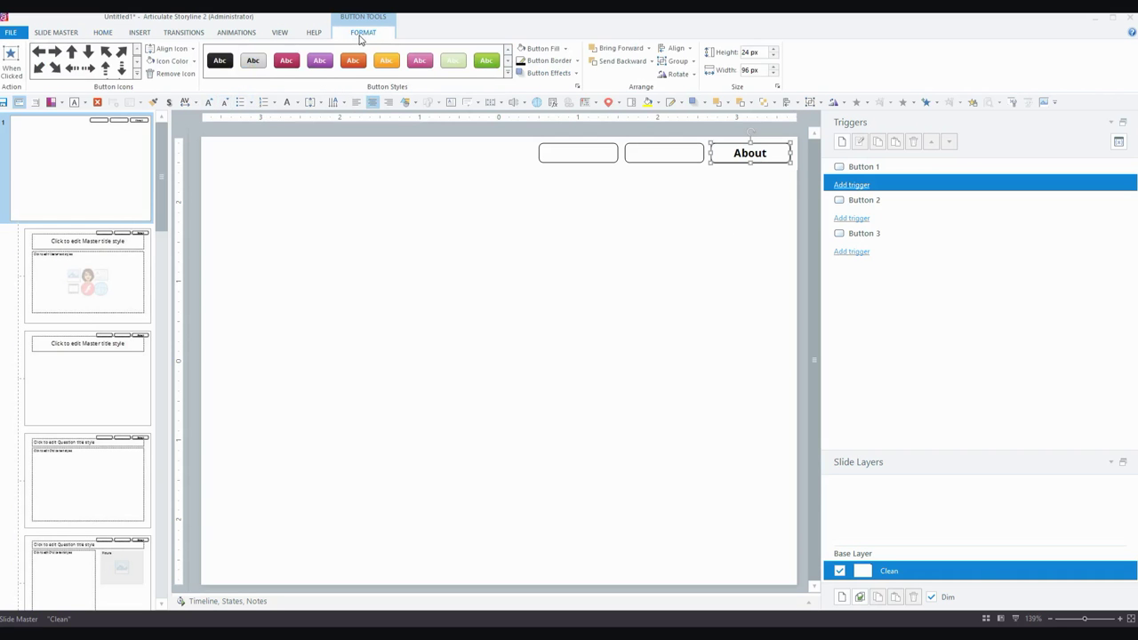
click(137, 76)
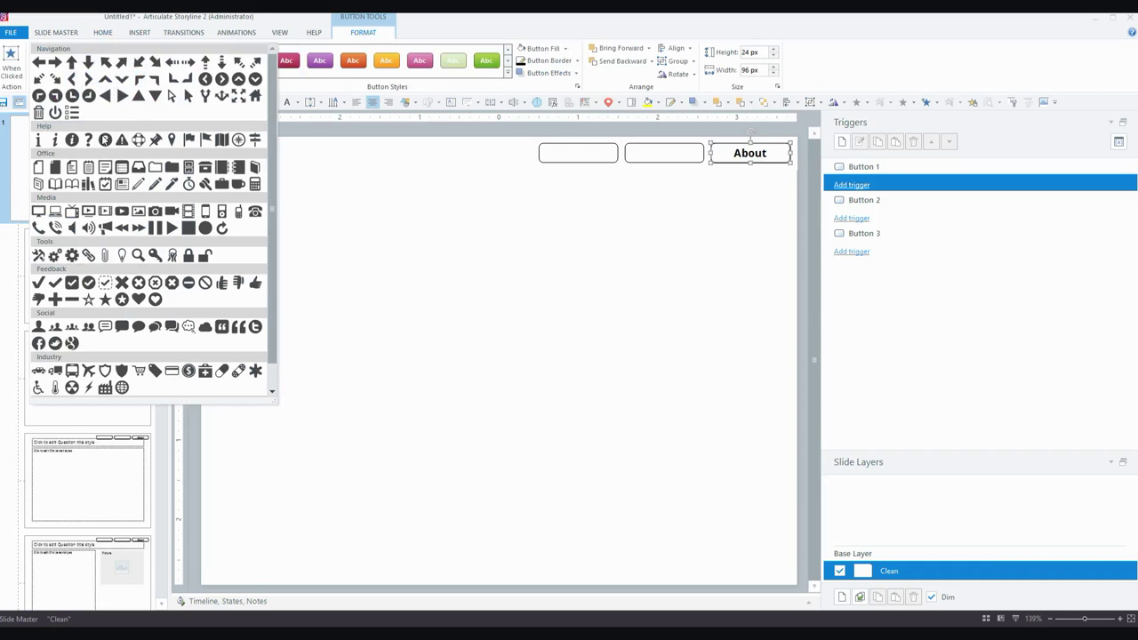
click(89, 140)
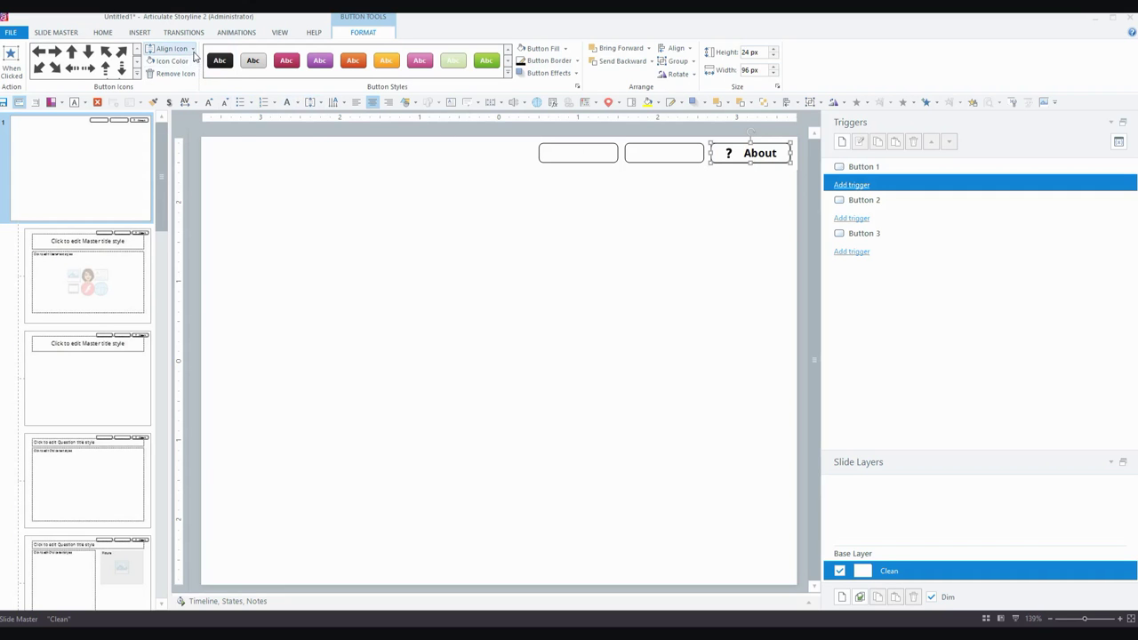
click(192, 50)
click(184, 83)
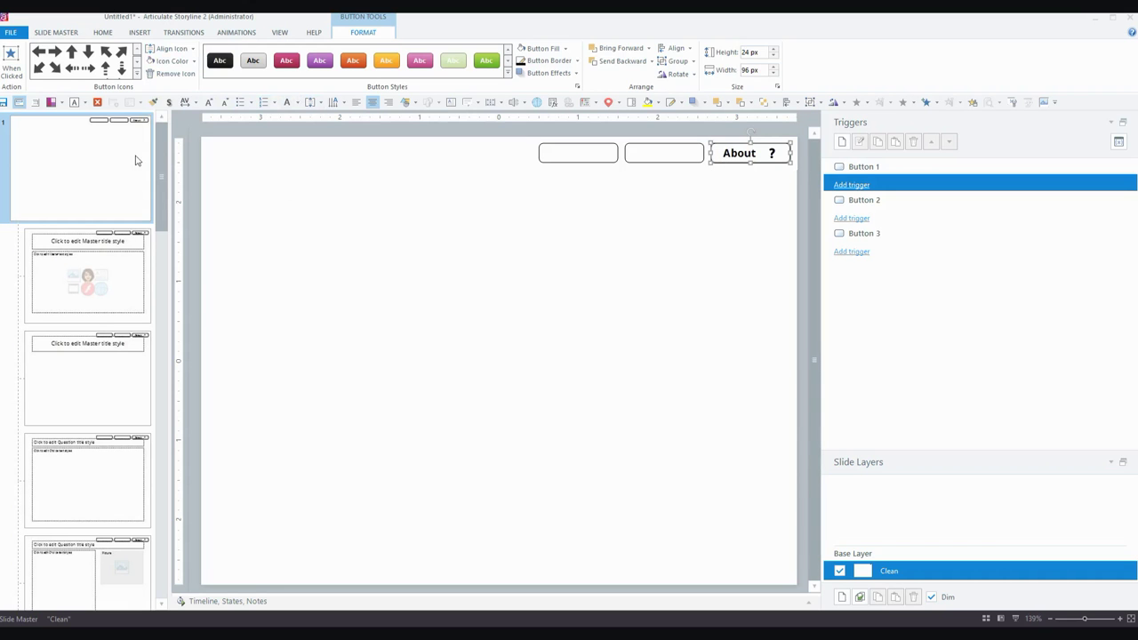
Step: Copy the About button's formatting to the Resources and Help buttons with Format Painter
click(153, 103)
click(658, 162)
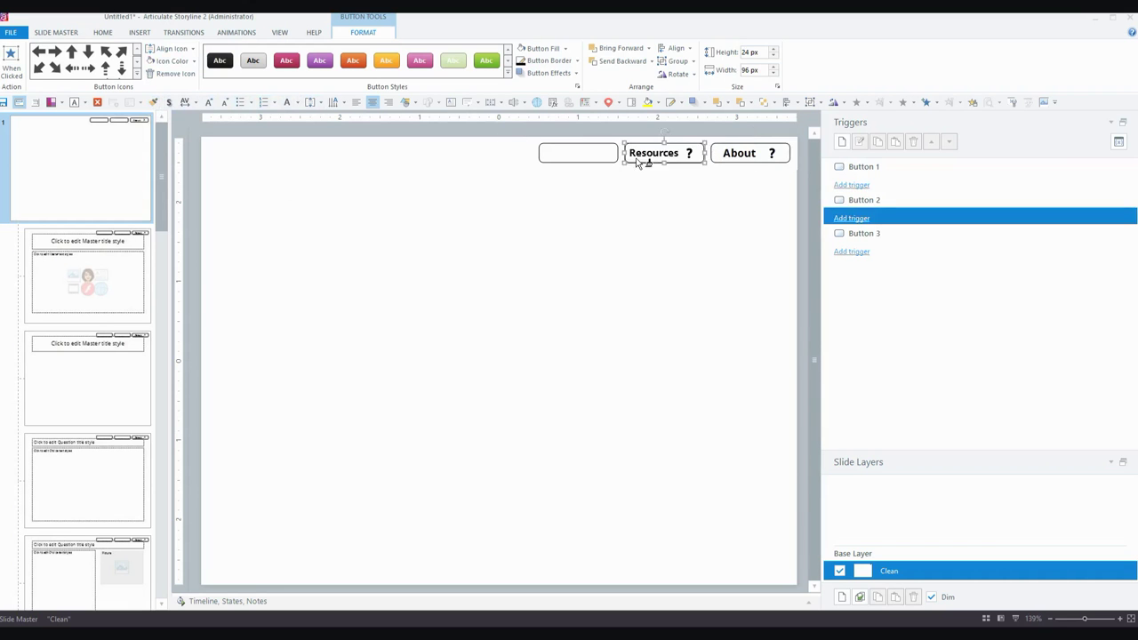
click(588, 162)
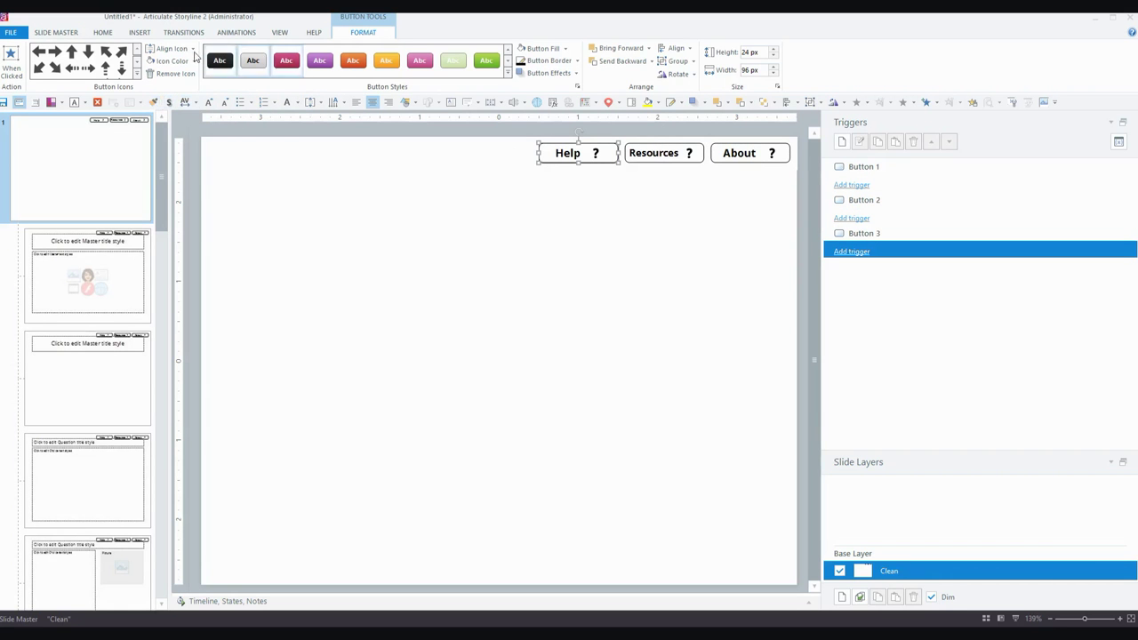
Step: Change the Help button's icon to the information "i" and the Resources button's icon to an open book
click(137, 74)
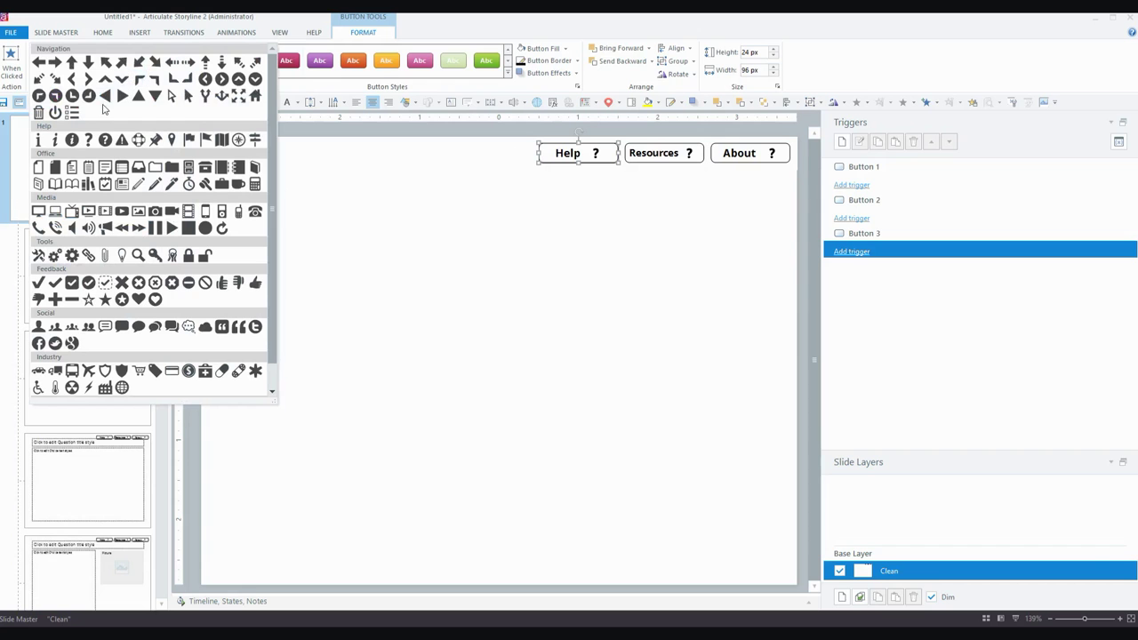
click(39, 142)
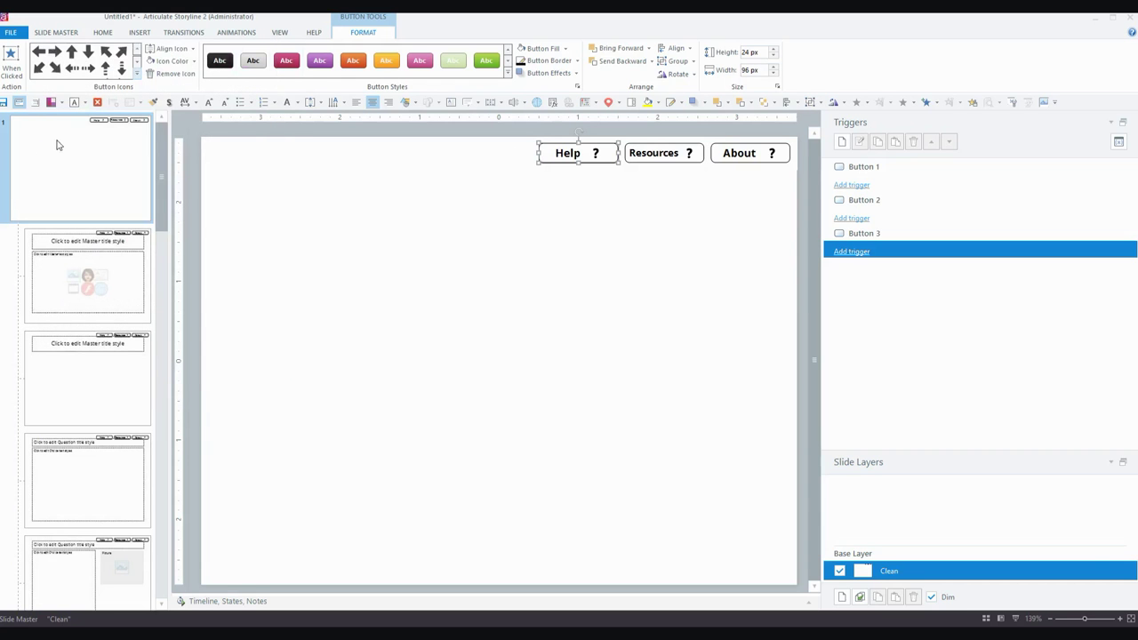
click(661, 167)
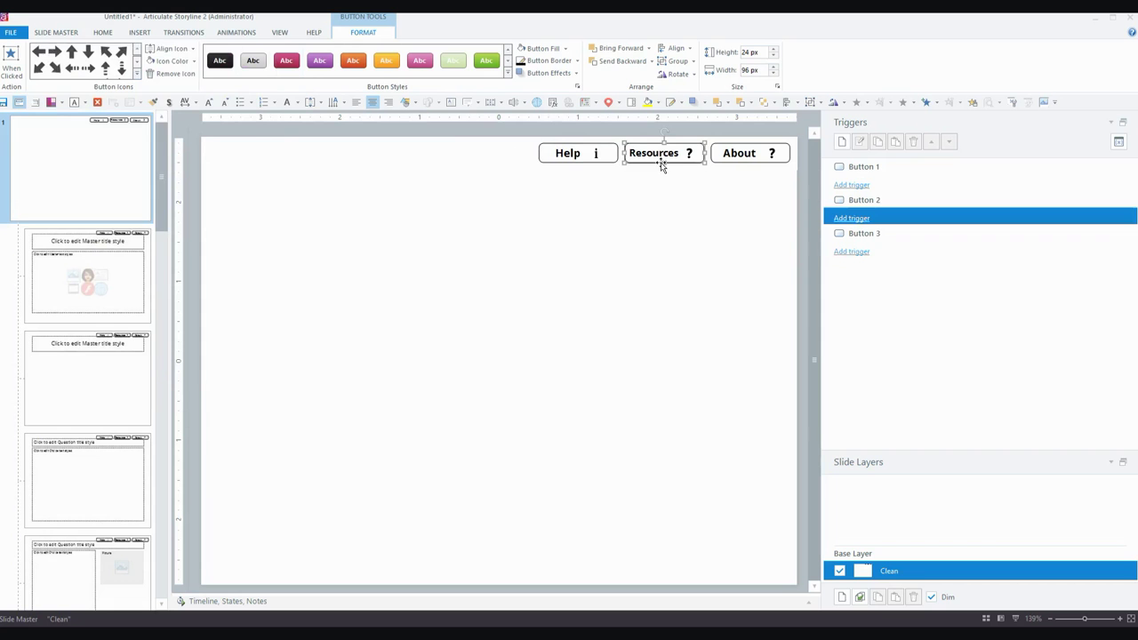
click(137, 76)
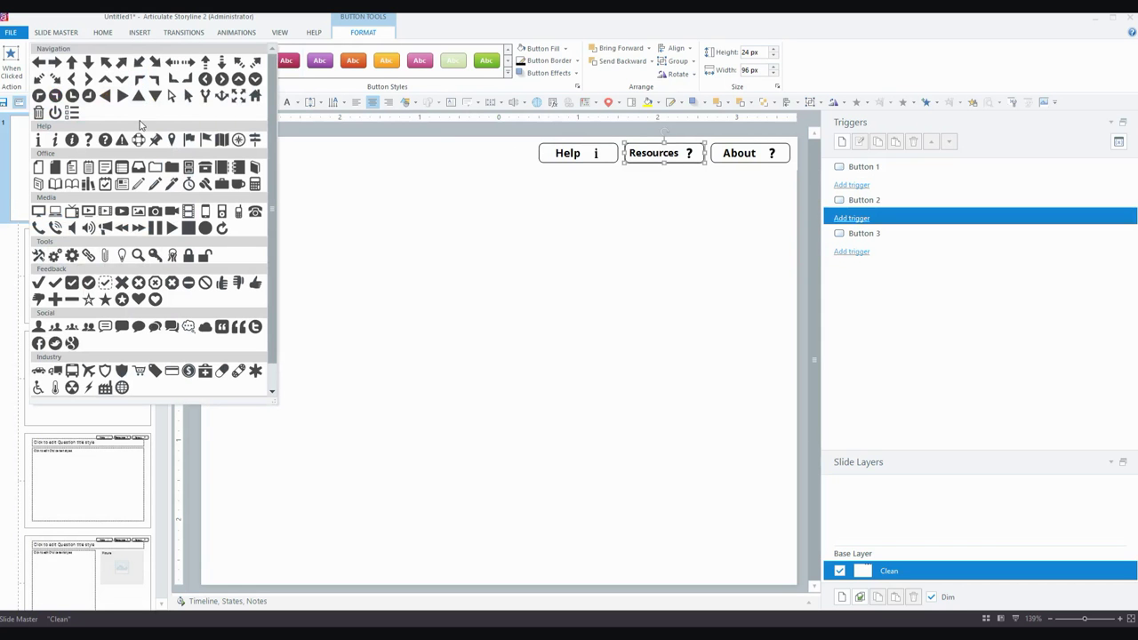
key(Escape)
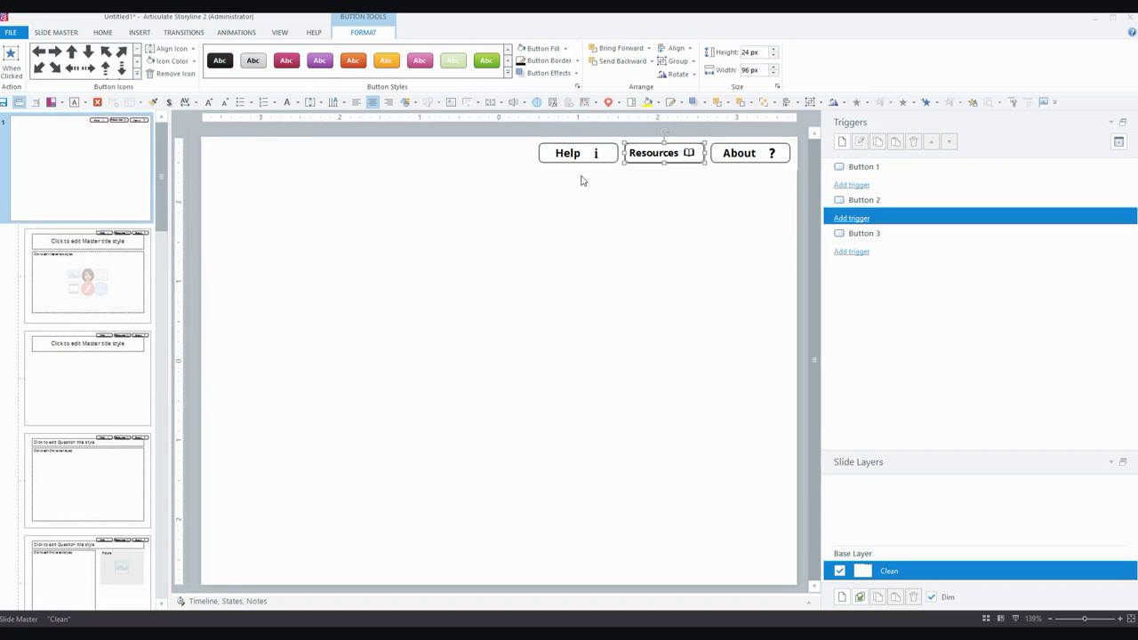
Step: Add a slide layer named Help plus a second untitled layer, and make the Help layer active
double_click(738, 157)
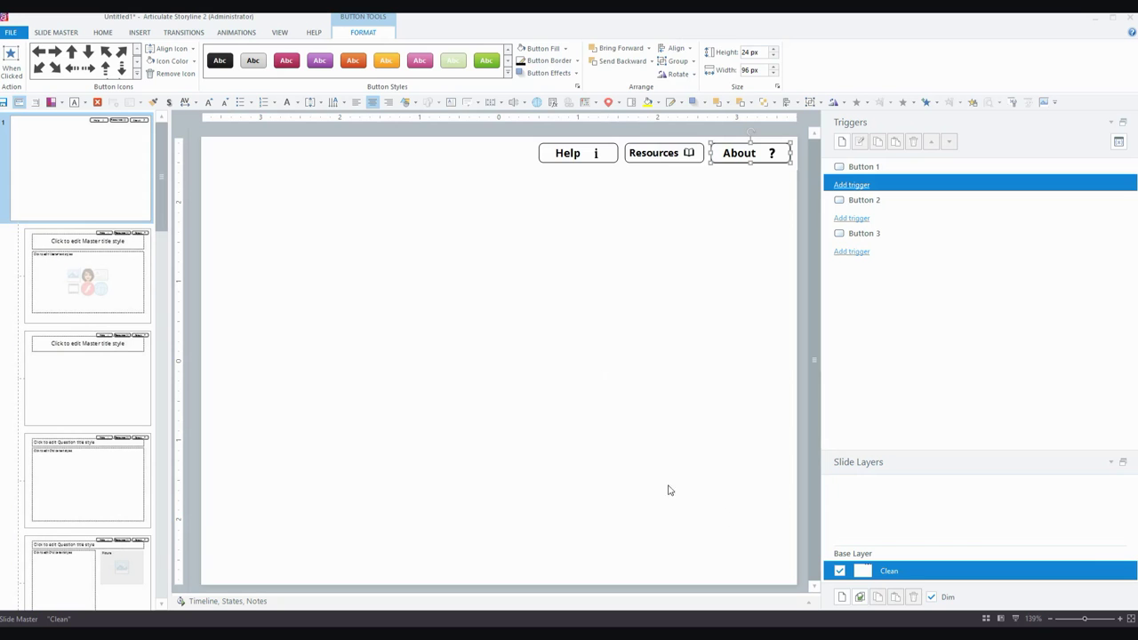
click(842, 597)
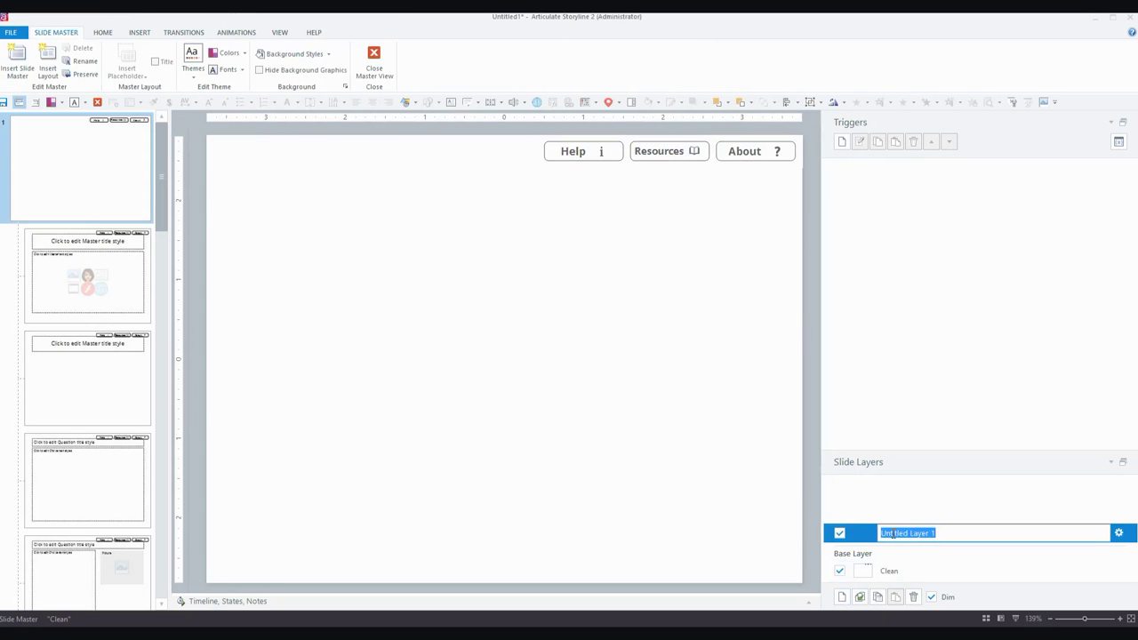
text(Help)
click(843, 598)
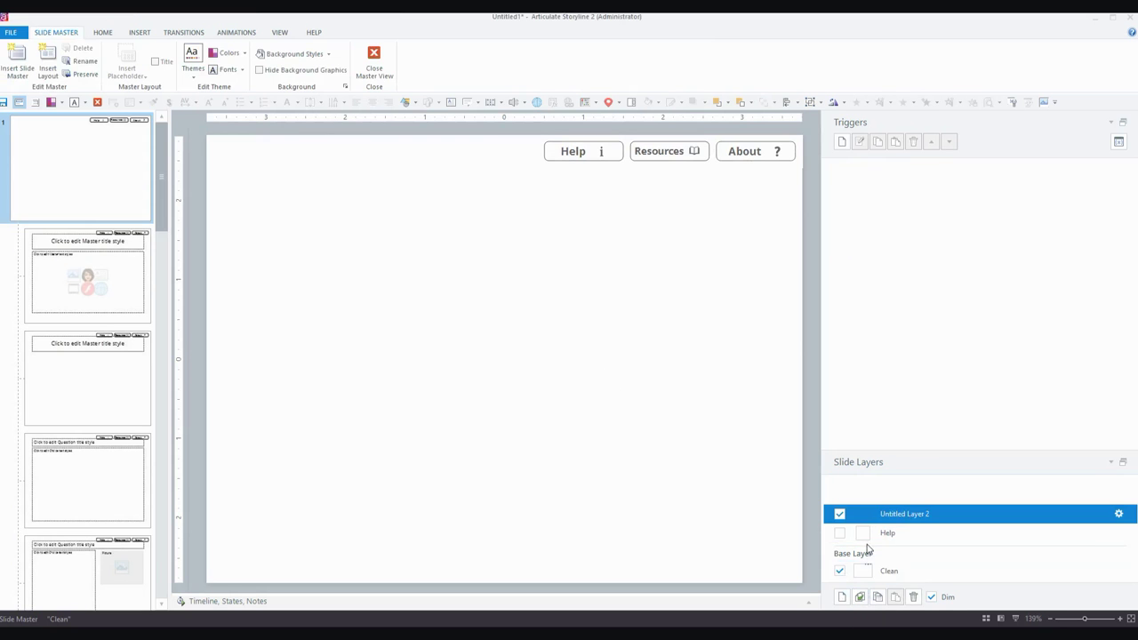
click(896, 533)
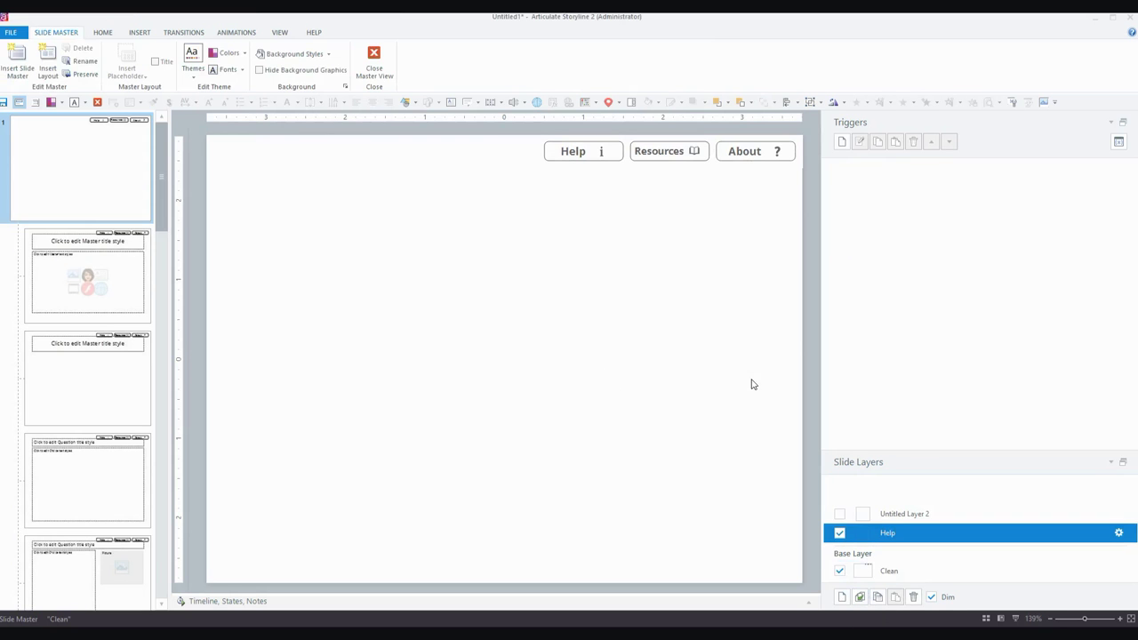
Step: Draw a rectangle about 672 by 488 px on the Help layer, starting just below the header buttons at the slide's left edge
click(139, 33)
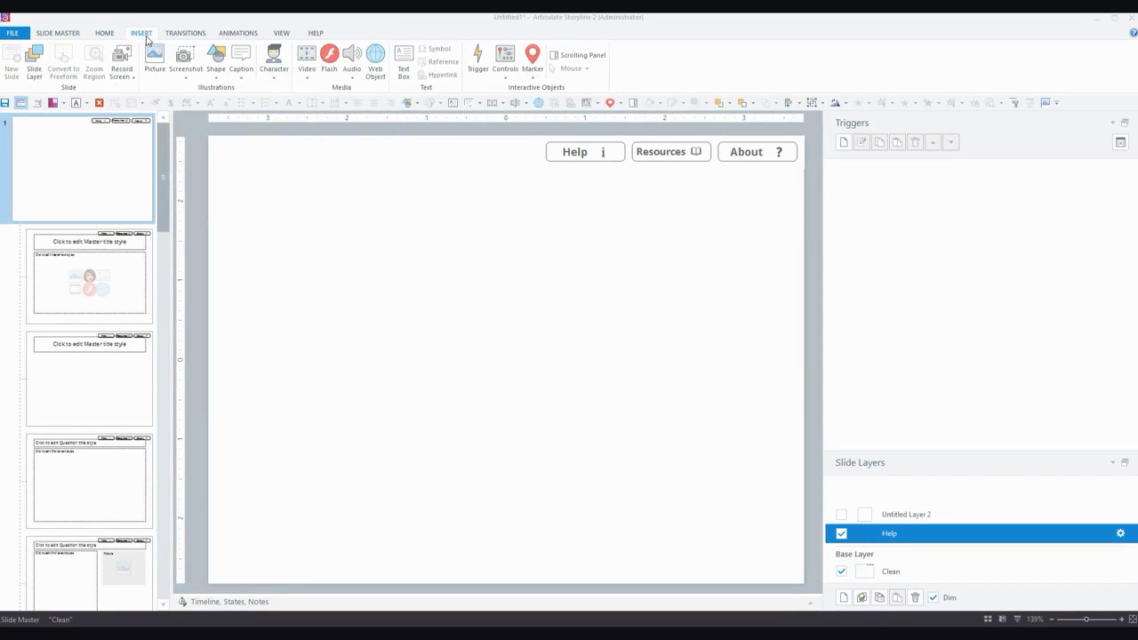
click(216, 62)
click(212, 123)
mouse_move(208, 169)
mouse_down()
mouse_move(620, 355)
mouse_move(640, 558)
mouse_move(673, 579)
mouse_move(765, 578)
mouse_up()
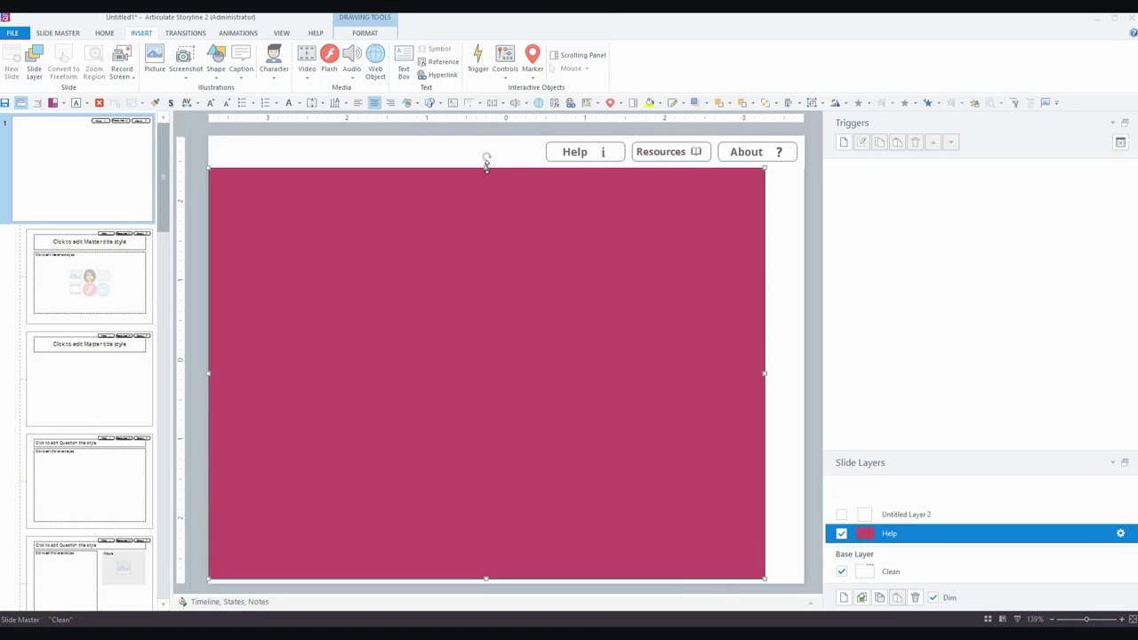
drag(486, 169, 487, 175)
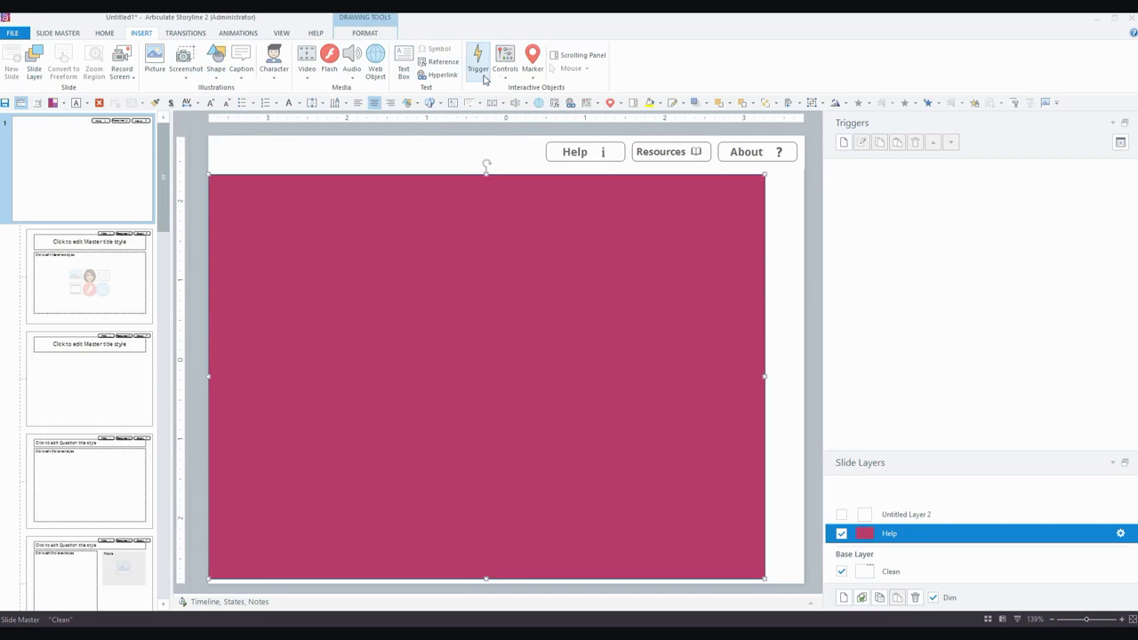
Step: Draw a round button about 24 px wide inside the rectangle's upper-right corner
click(508, 76)
click(677, 113)
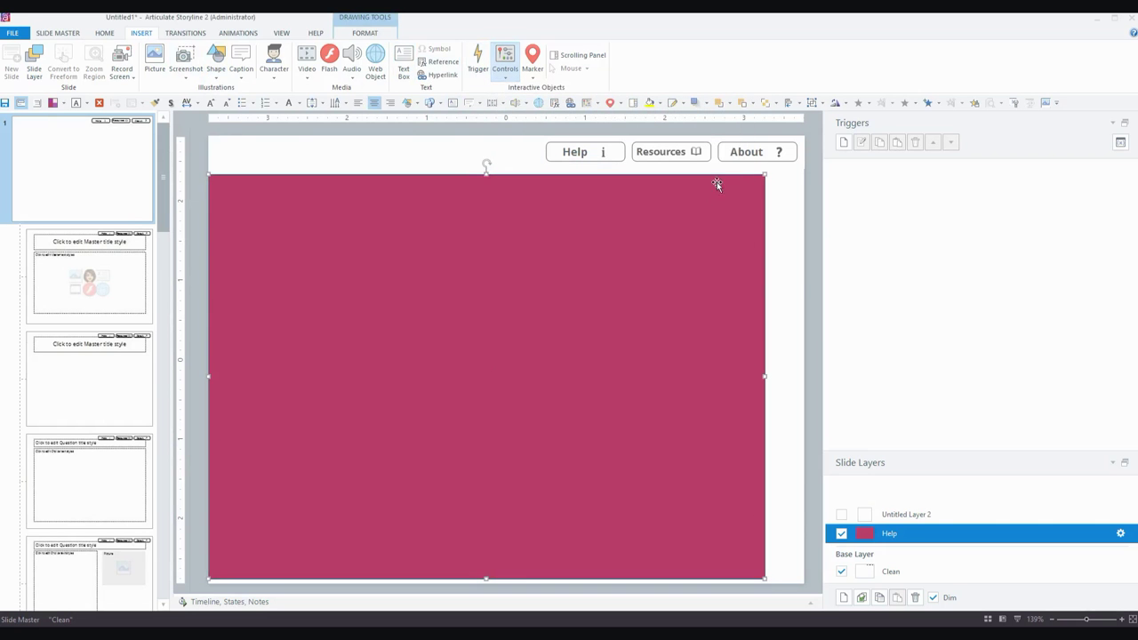
drag(737, 182, 754, 201)
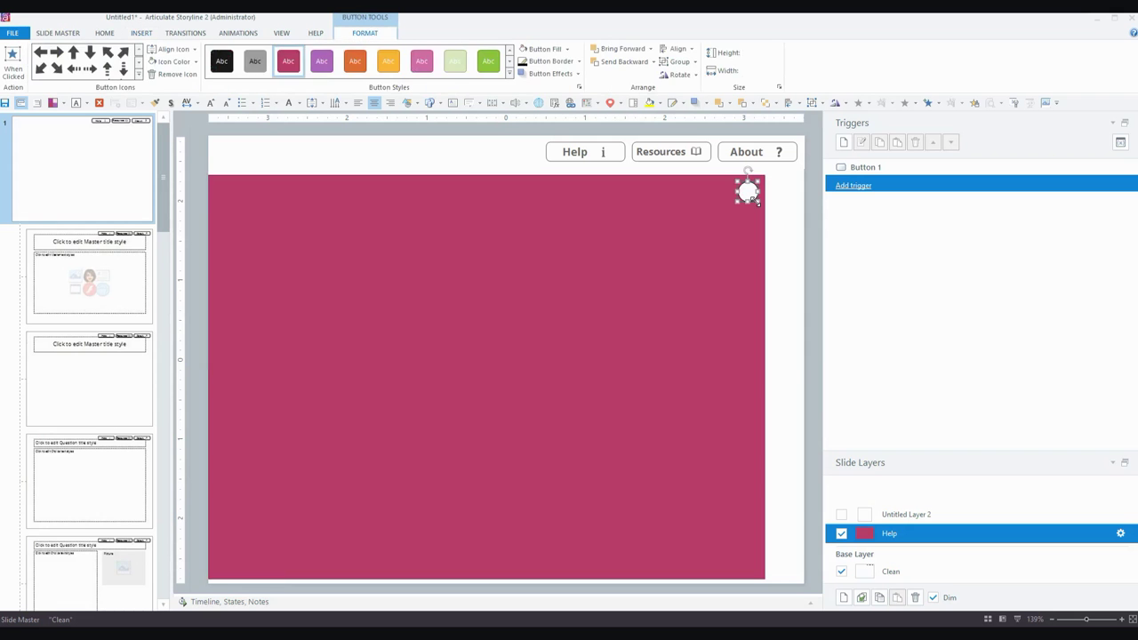
Step: Give the round button the circled X icon and color the icon black
click(140, 76)
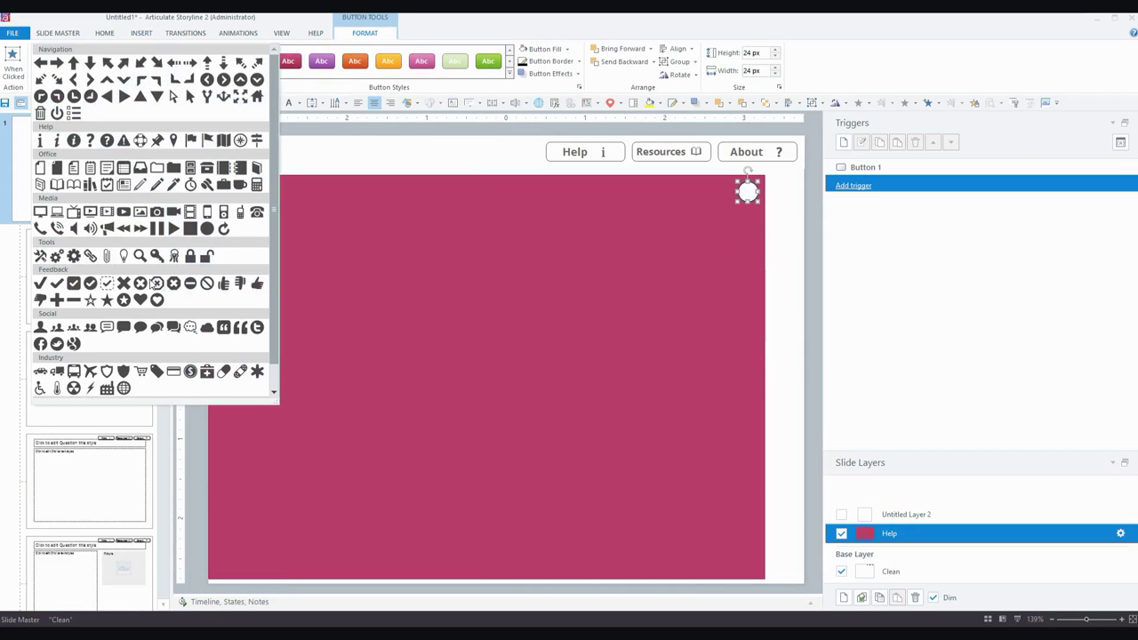
click(140, 284)
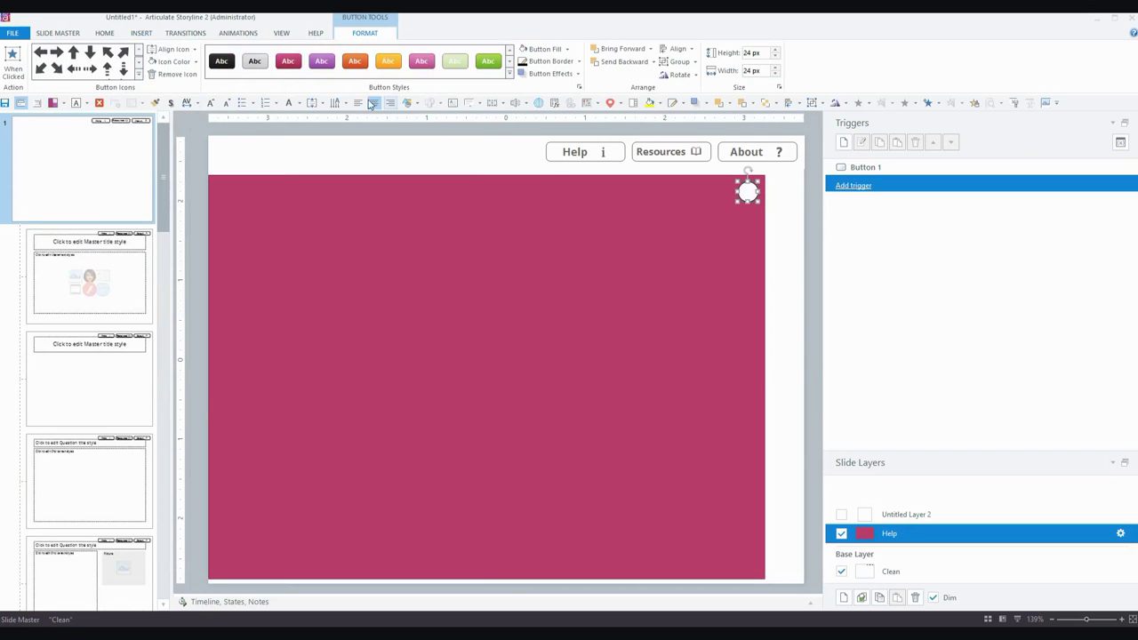
click(195, 62)
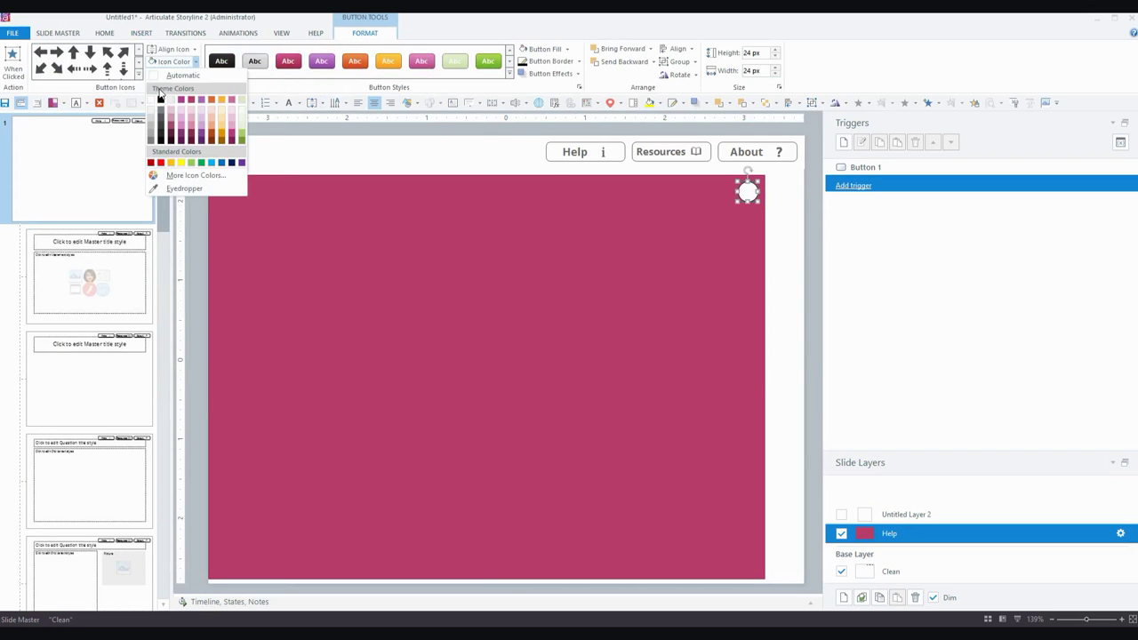
click(161, 99)
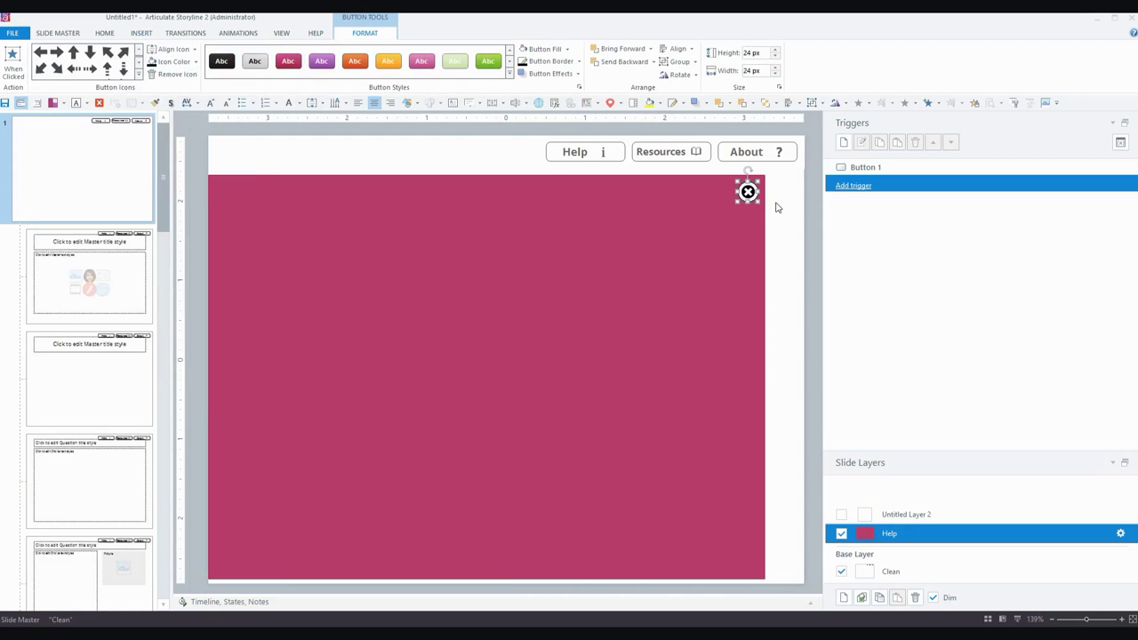
Step: Add a trigger to the round X button that hides this layer when the user clicks it
click(854, 186)
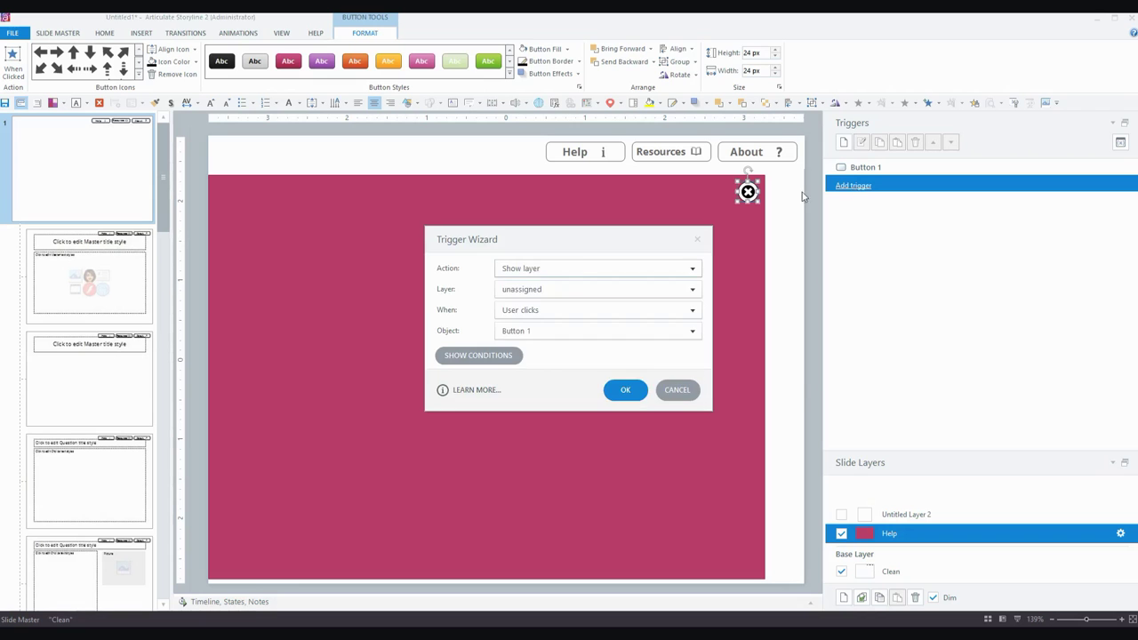
click(570, 269)
click(537, 252)
click(626, 392)
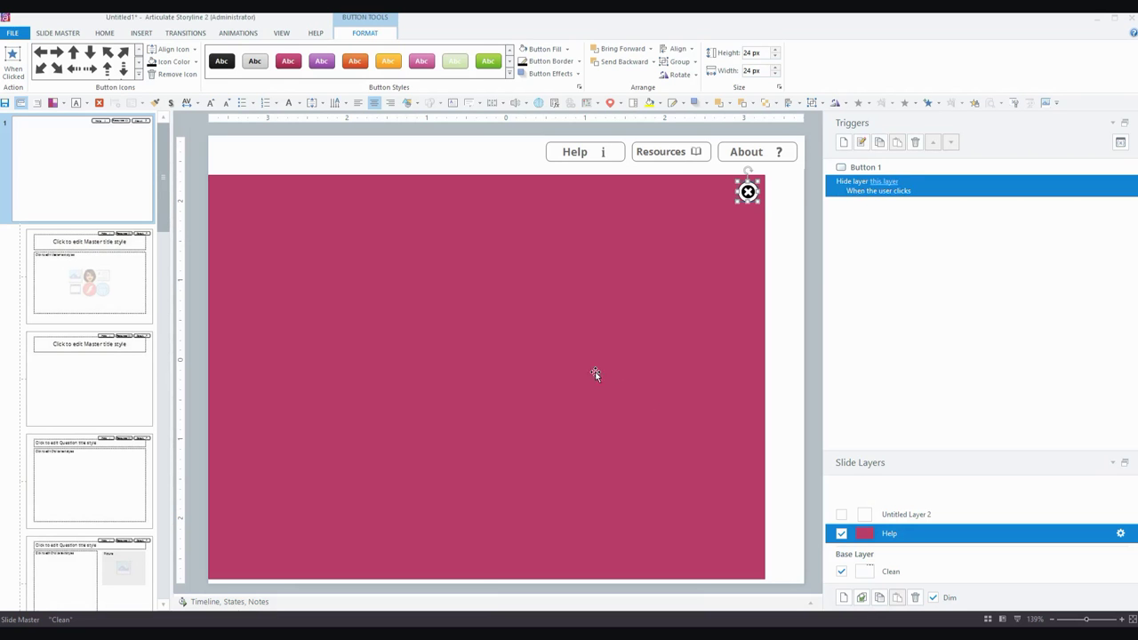
Step: Enter "Help content" as the rectangle's text and move the X button slightly closer to the rectangle's upper-right corner
click(569, 376)
text(Help)
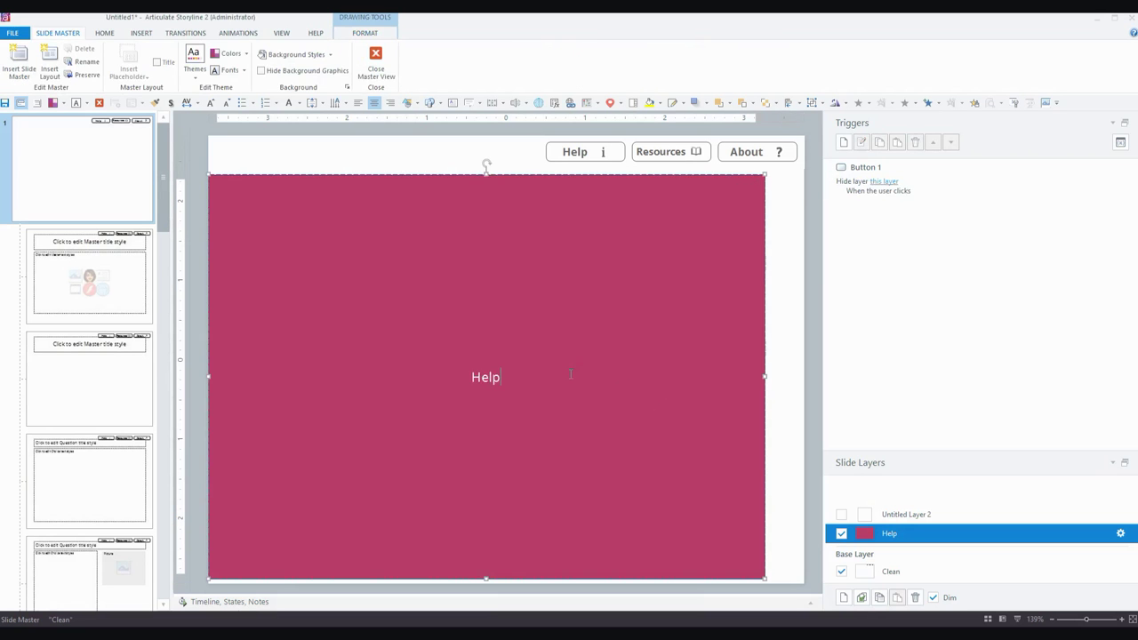
text( content)
click(779, 276)
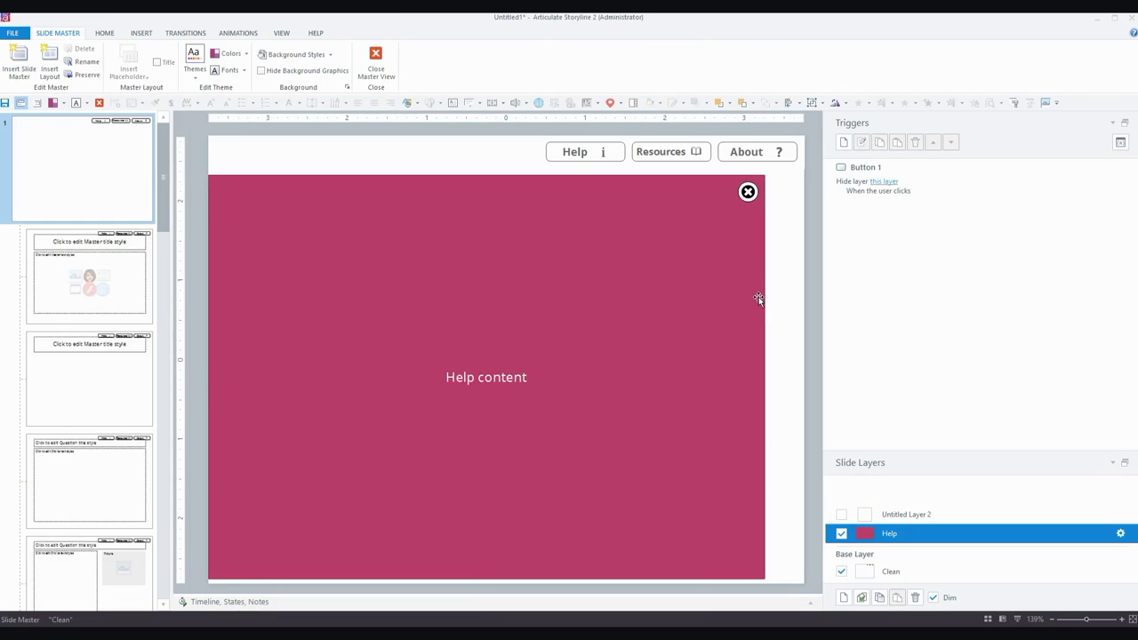
click(748, 192)
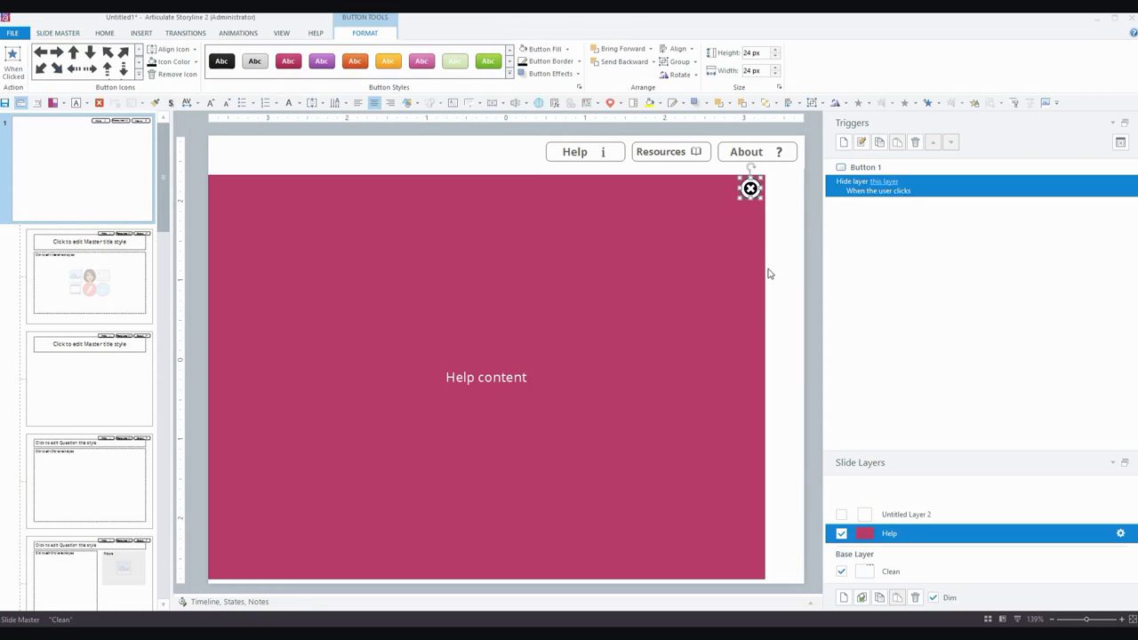
Step: Delete Untitled Layer 2, and duplicate the Help layer under the name Resources
click(898, 514)
click(915, 597)
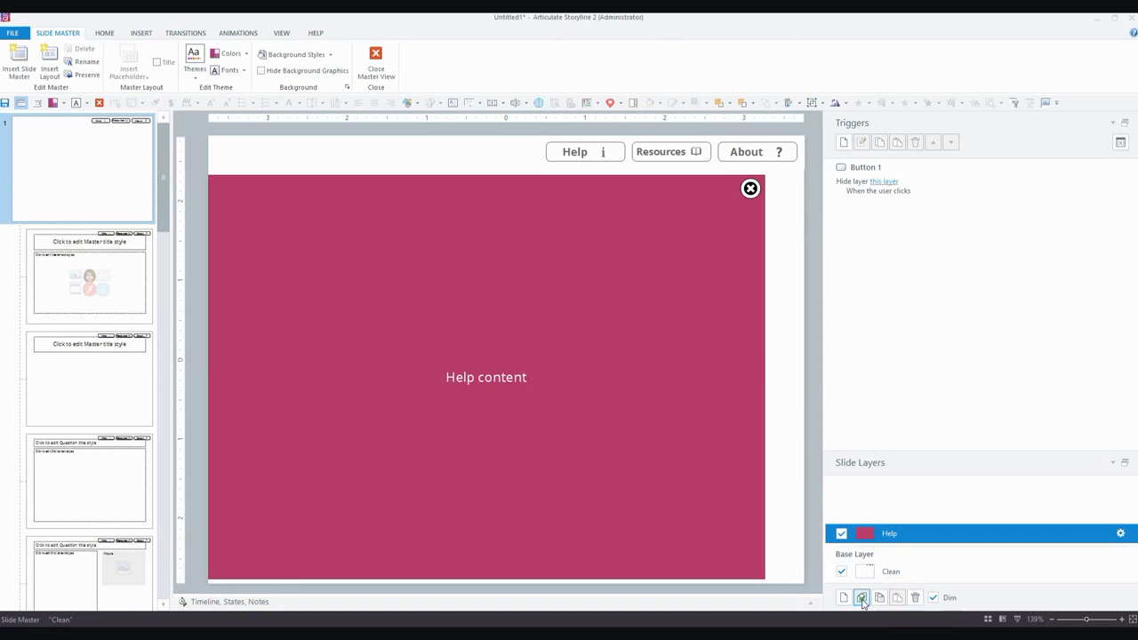
click(862, 597)
double_click(894, 514)
text(Resources)
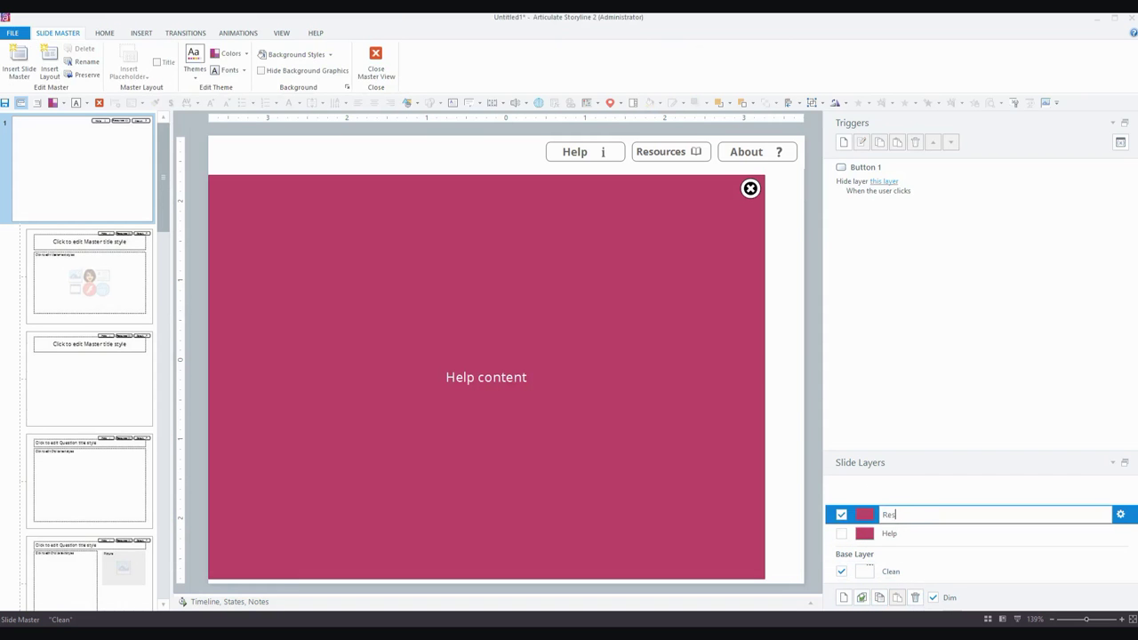
Step: Change the rectangle's text on the Resources layer to "Resources content" and apply the solid green shape style
click(536, 401)
text(Resources content)
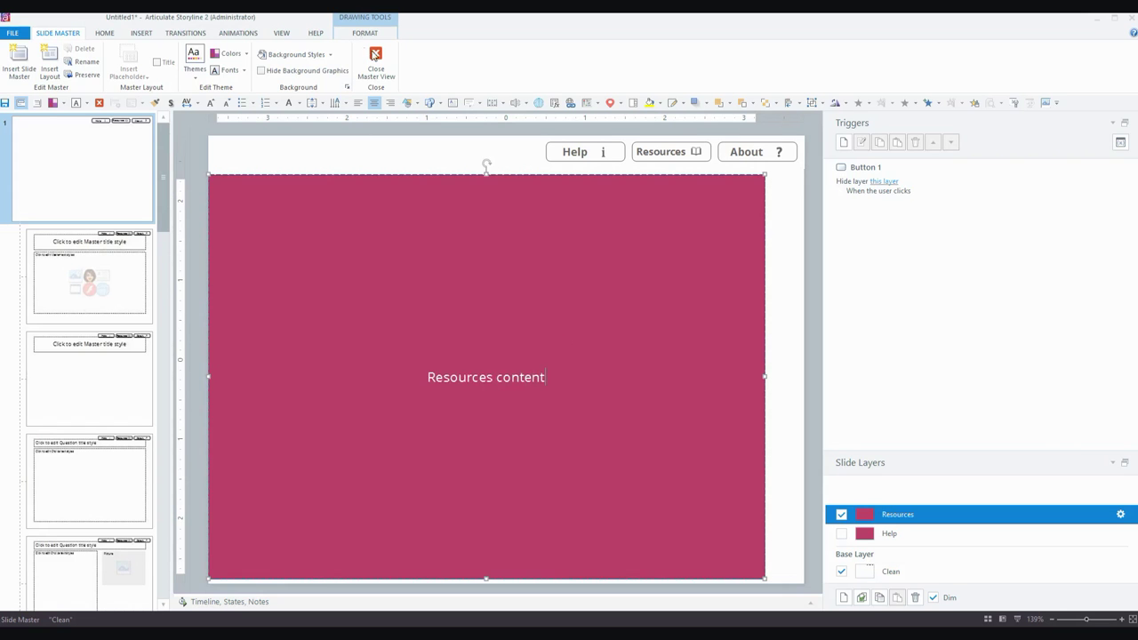
click(441, 61)
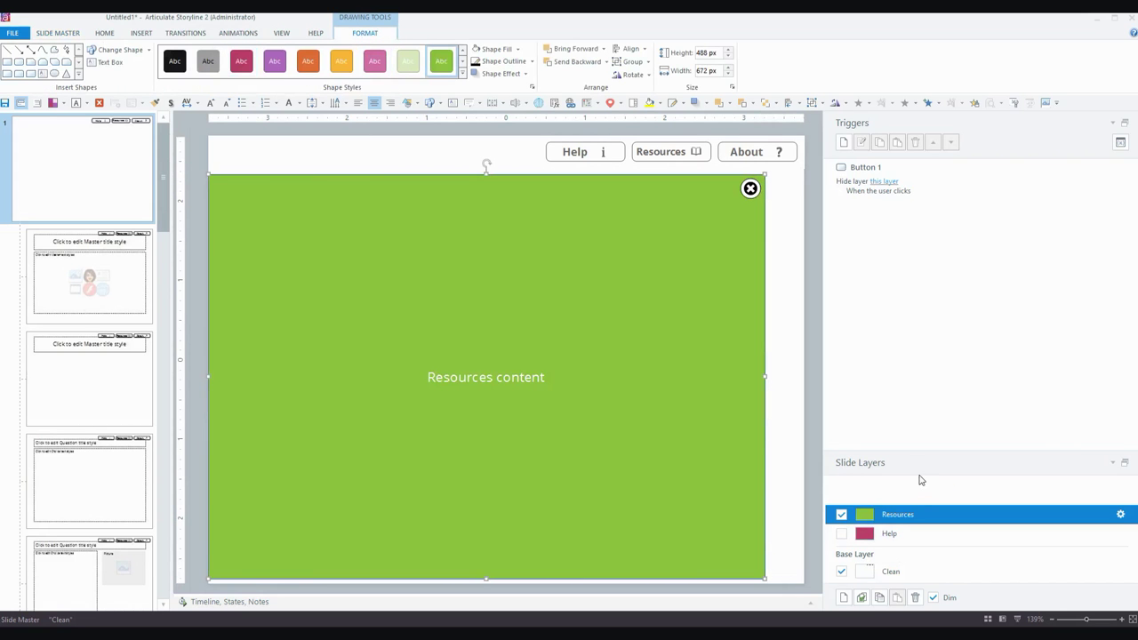
Step: Duplicate the Resources layer and name the copy About
drag(910, 451, 911, 414)
click(862, 598)
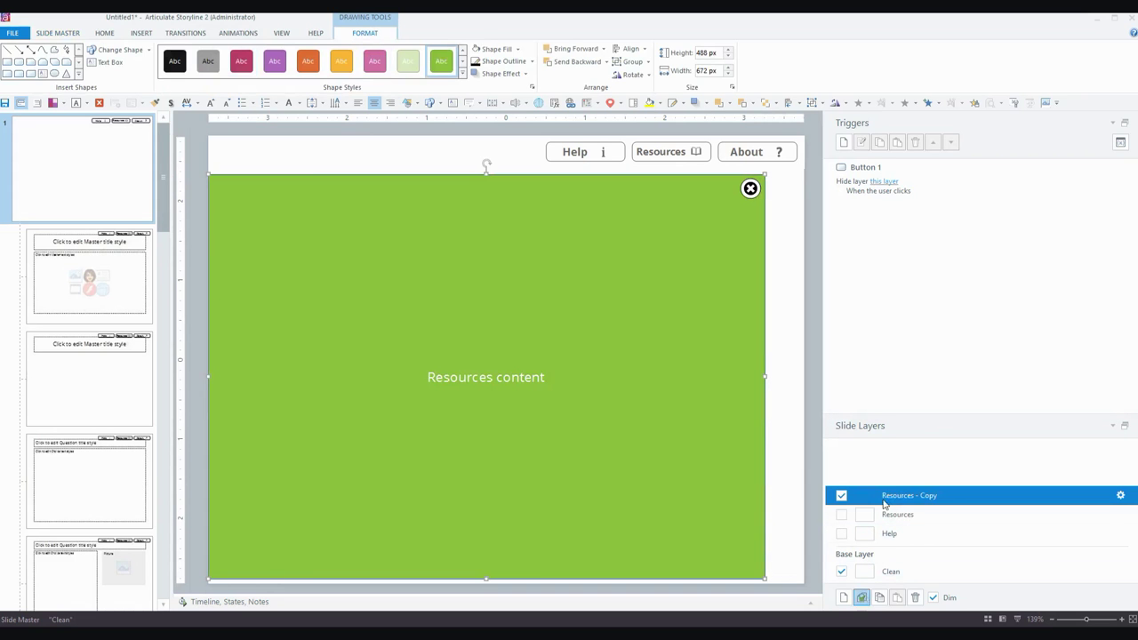
double_click(892, 496)
text(About)
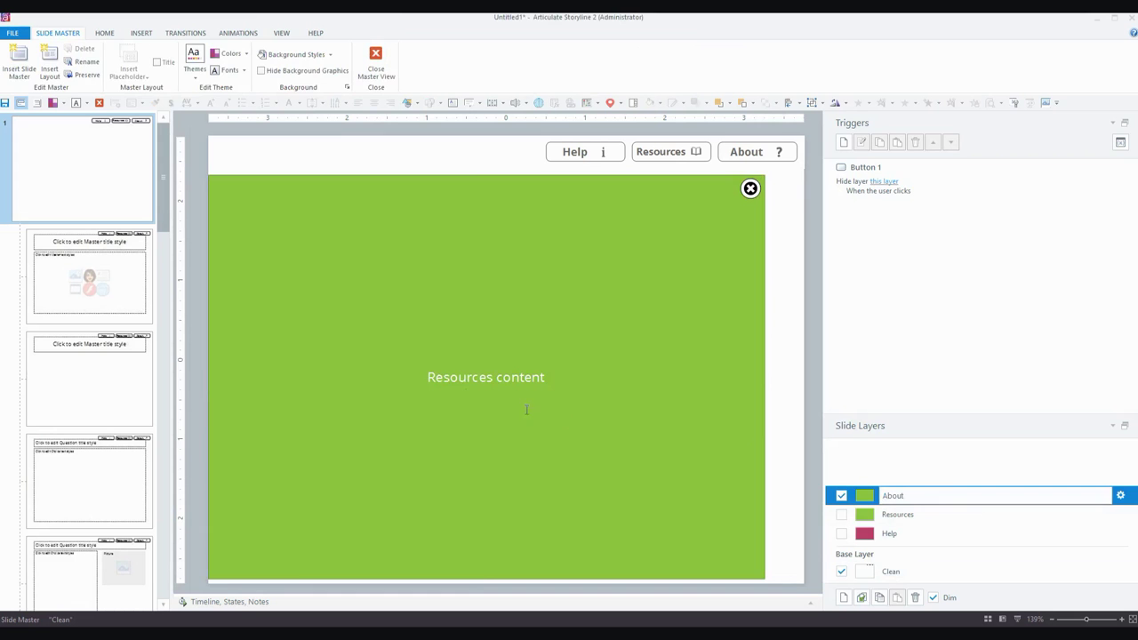
Step: Replace "Resources" with "About" in the About layer's rectangle text and apply the yellow-orange shape style
click(461, 377)
double_click(461, 377)
text(About)
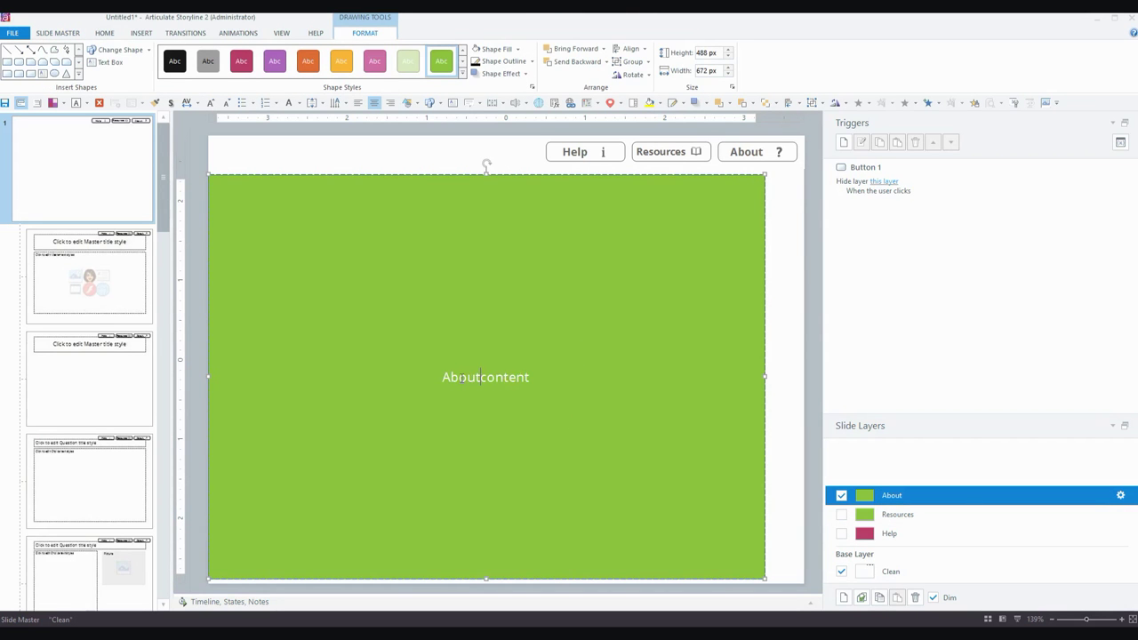
click(340, 59)
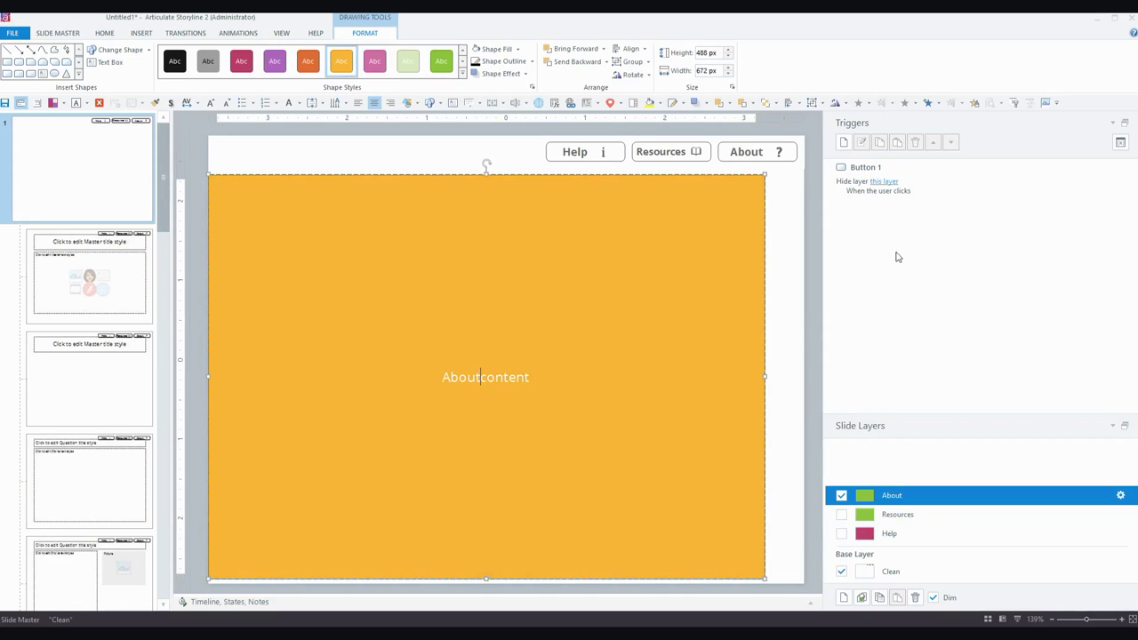
click(794, 205)
Step: On the base layer, add a trigger to the Help button that shows the Help layer when the user clicks
click(892, 571)
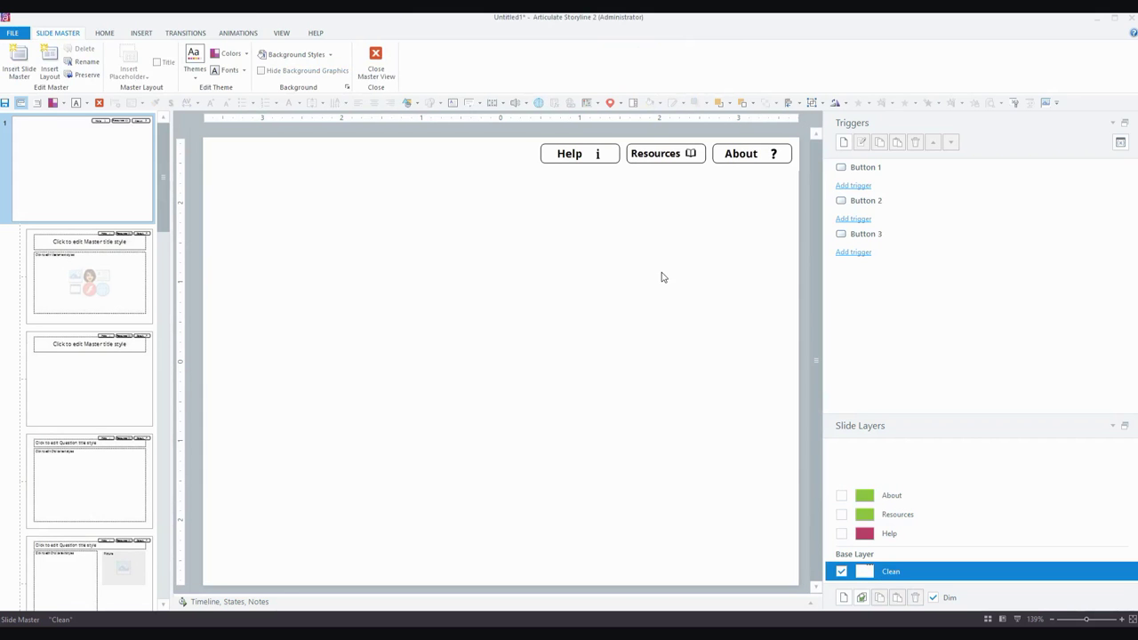
click(583, 154)
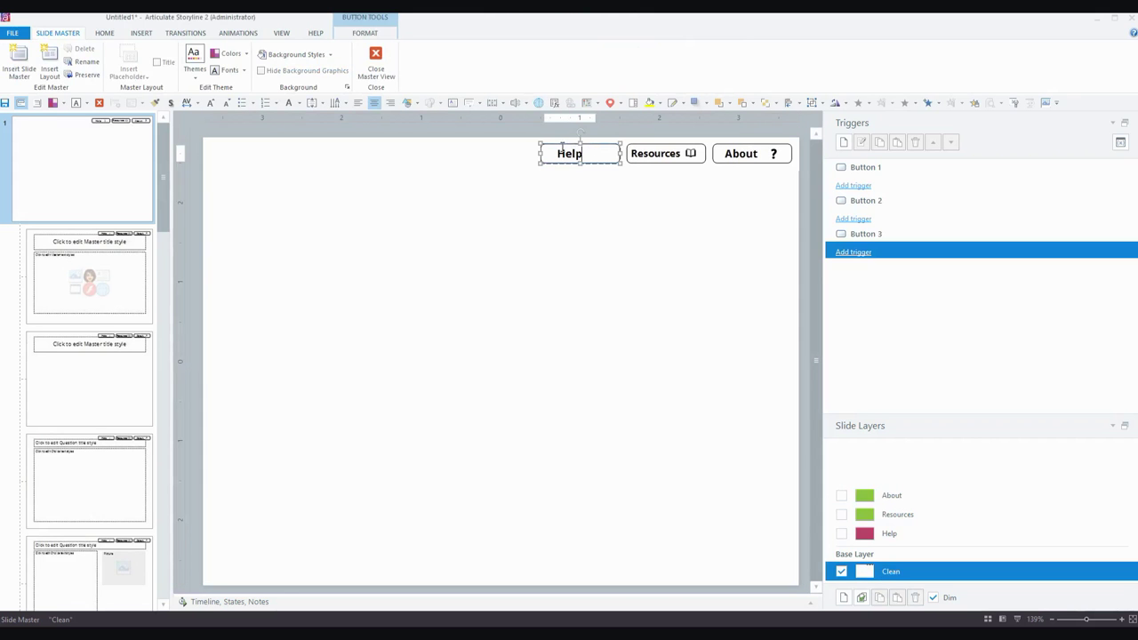
click(557, 145)
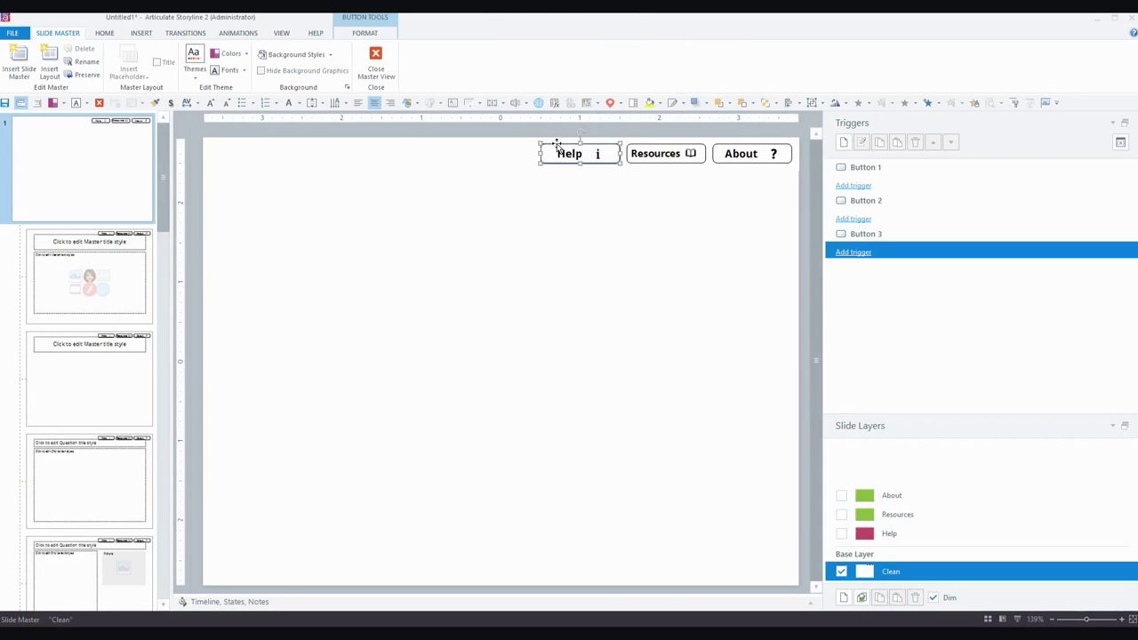
click(854, 253)
click(595, 267)
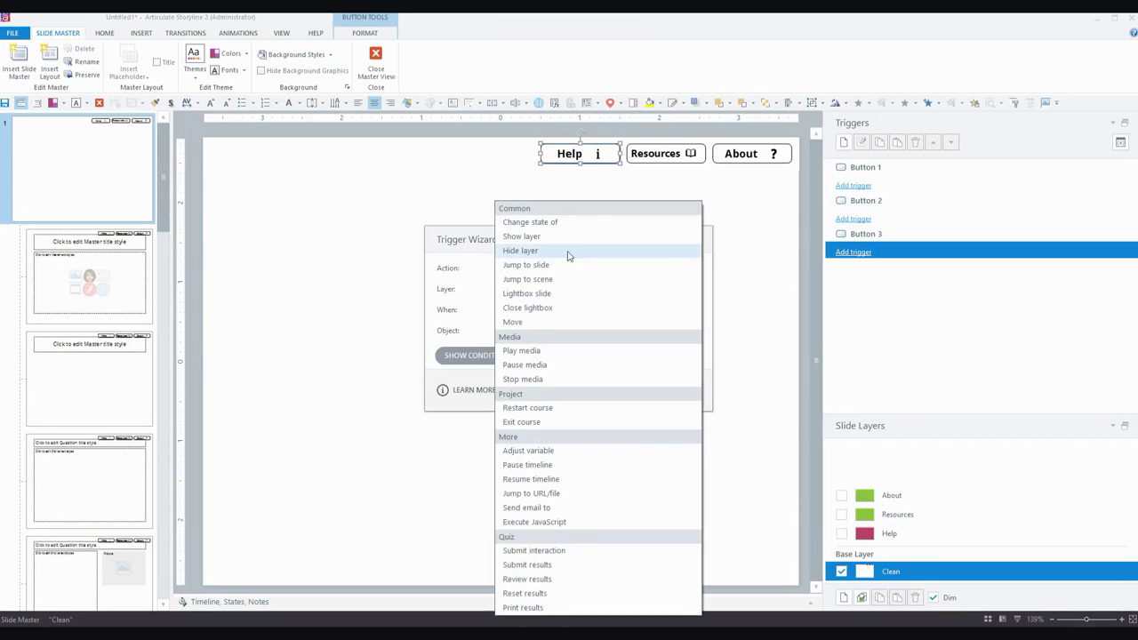
click(538, 237)
click(524, 290)
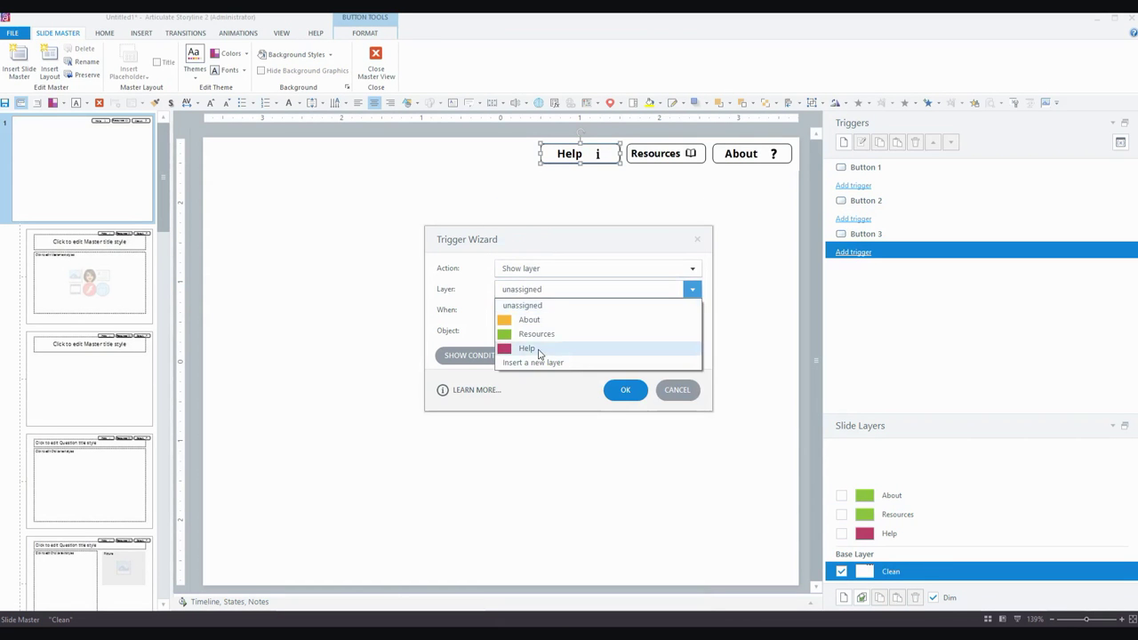
click(541, 349)
click(625, 391)
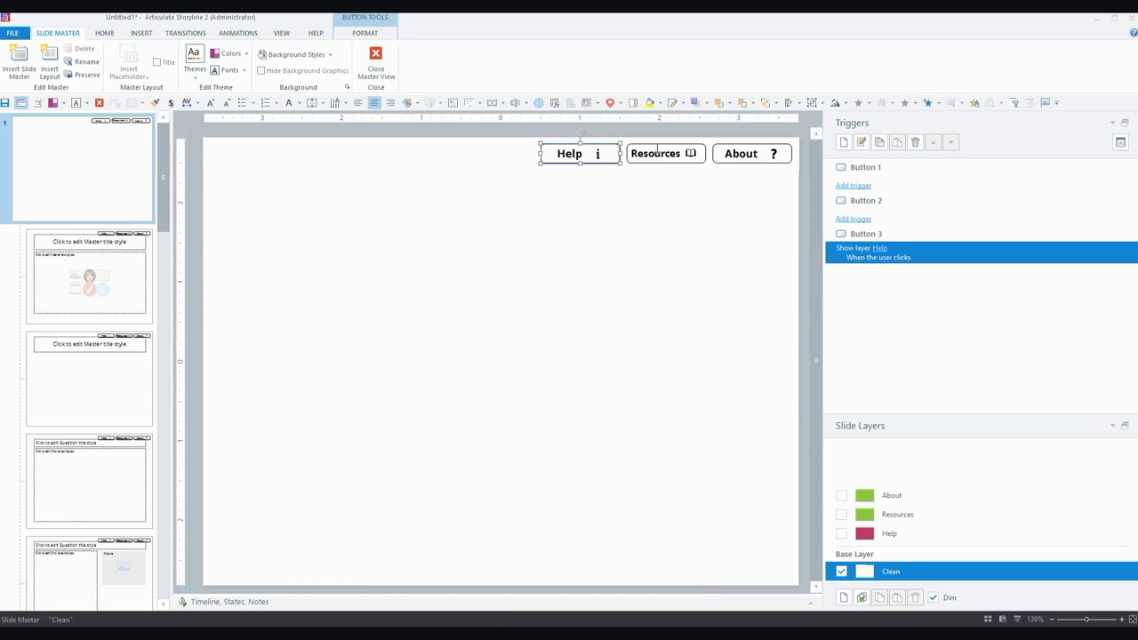
Step: Add a trigger to the Resources button that shows the Resources layer when the user clicks
key(Tab)
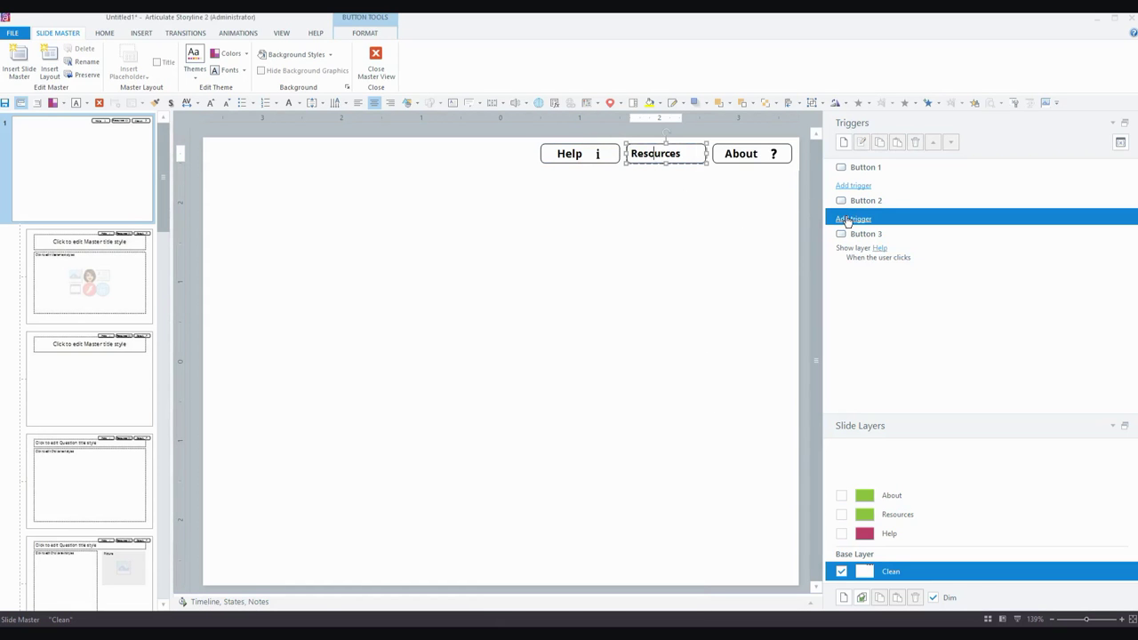
click(847, 221)
click(546, 290)
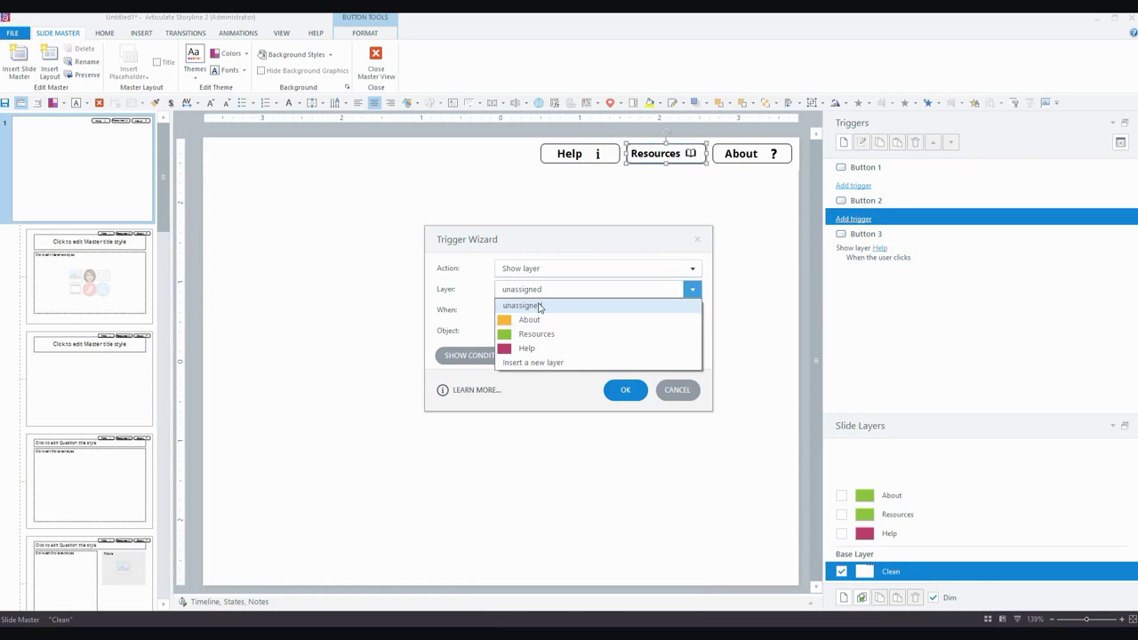
click(533, 335)
click(625, 389)
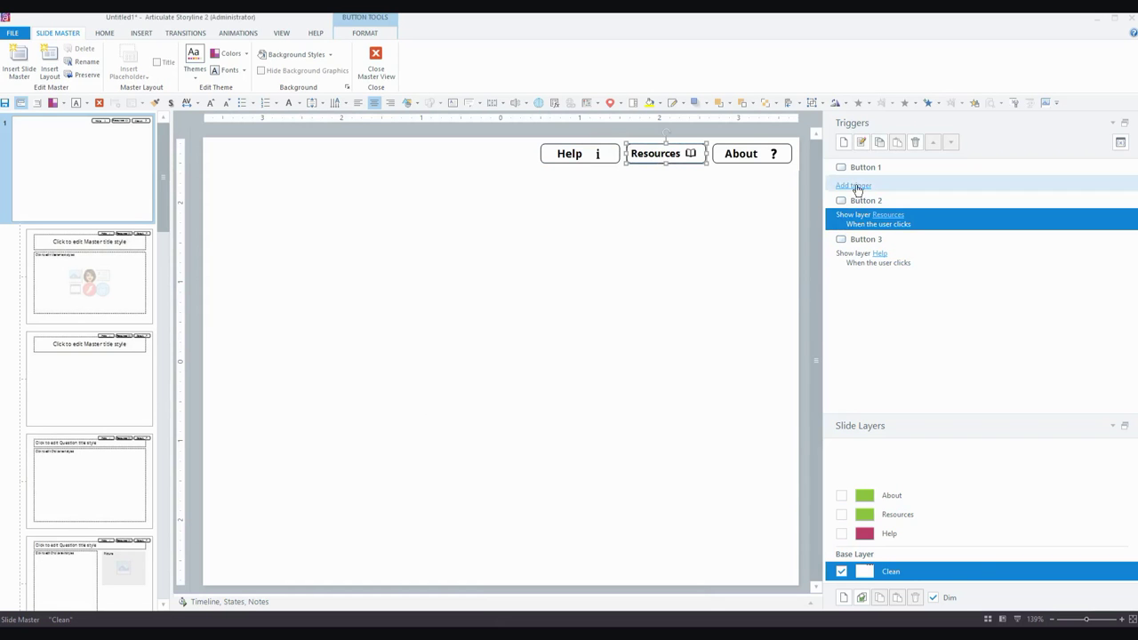
Step: Add a trigger to the About button that shows the About layer when the user clicks, and close the slide master view
click(770, 153)
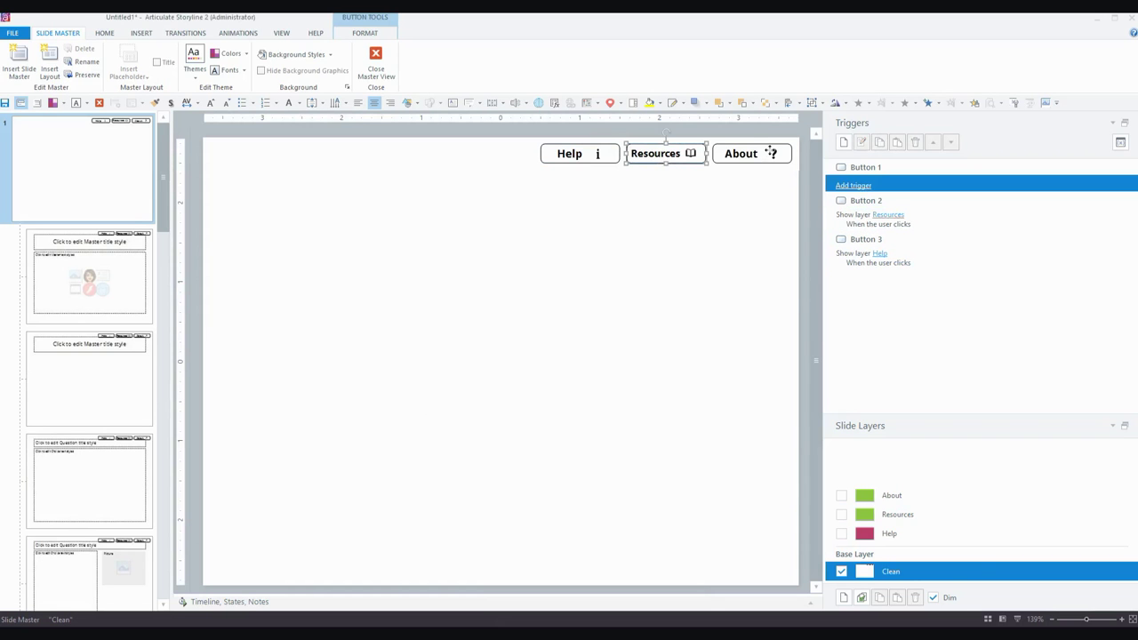
click(843, 187)
click(519, 290)
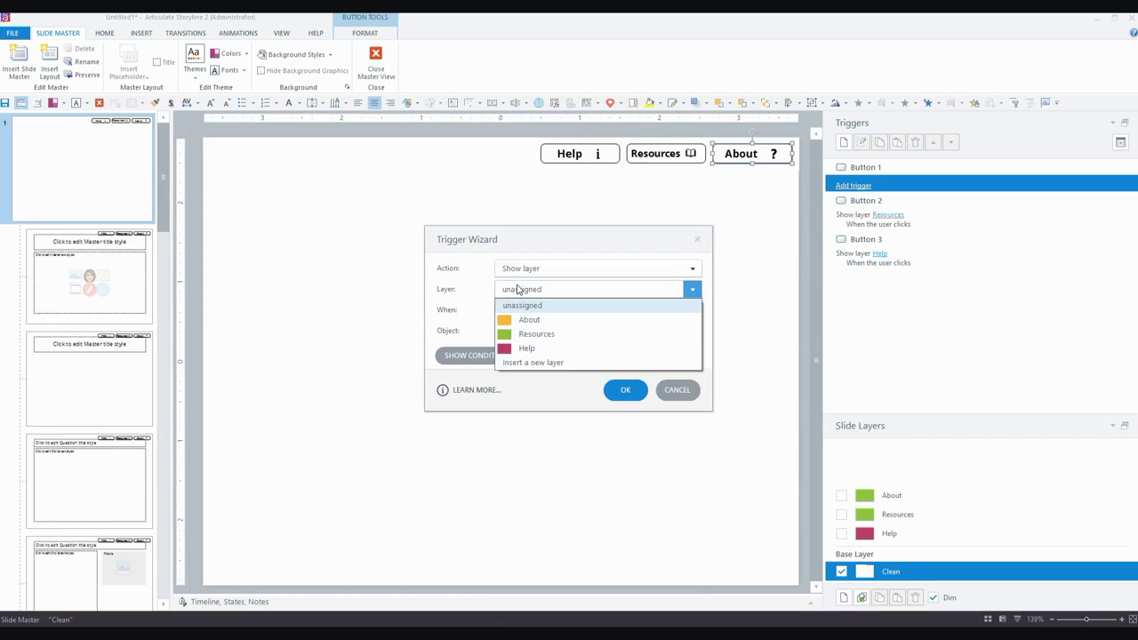
click(527, 320)
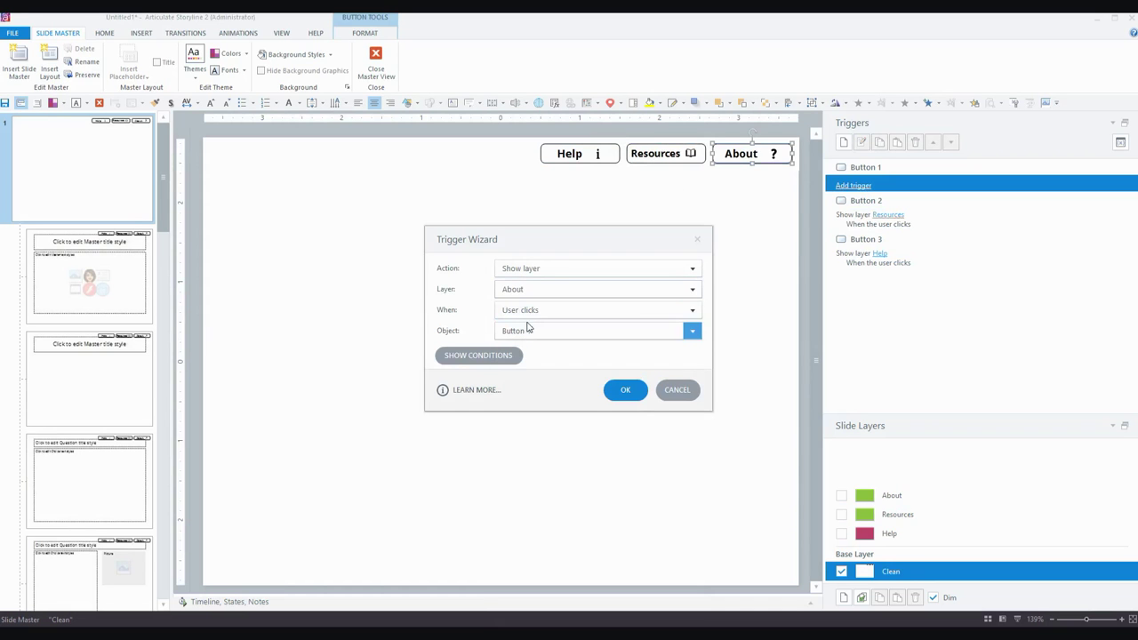
click(626, 389)
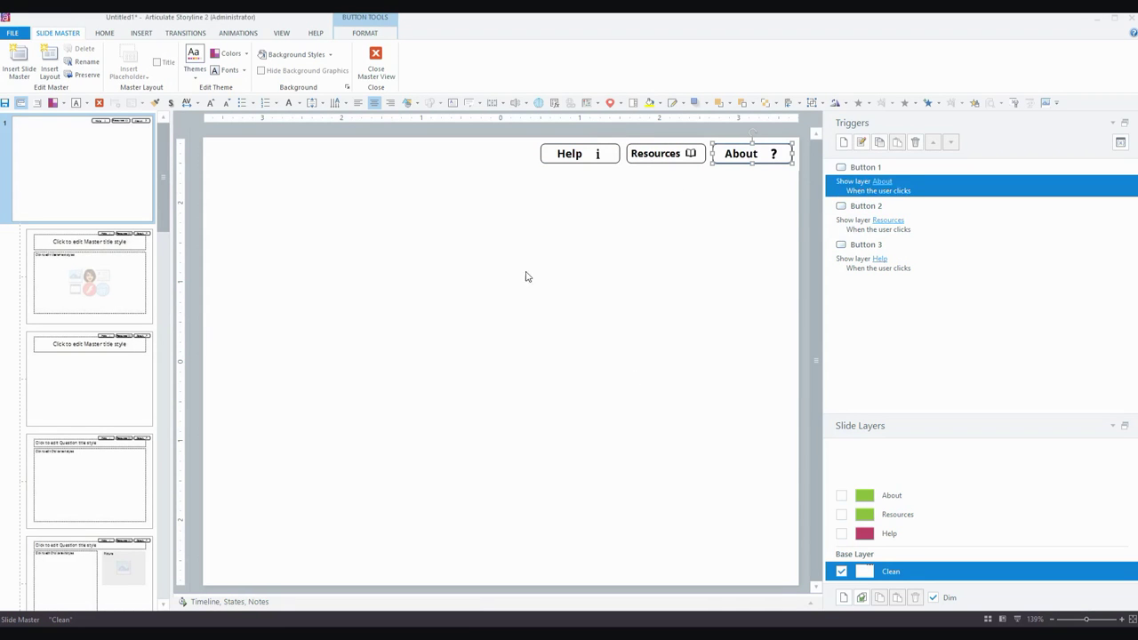
click(377, 56)
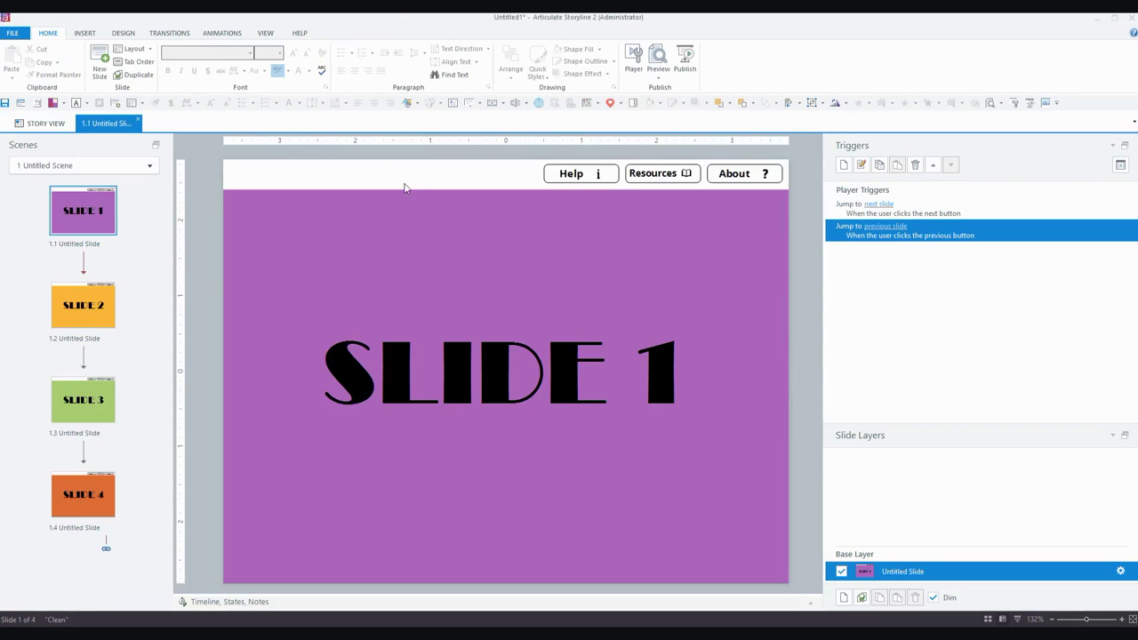
Step: Check the header buttons on slides 2, 3 and 4, and return to slide 1
click(78, 300)
click(78, 401)
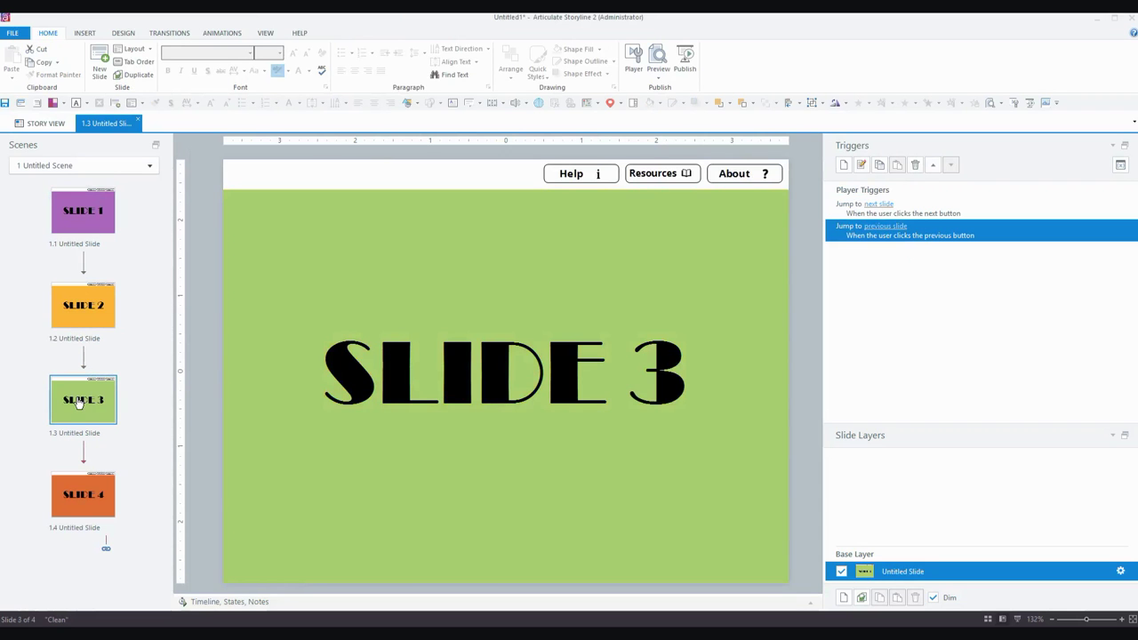
click(78, 491)
click(82, 214)
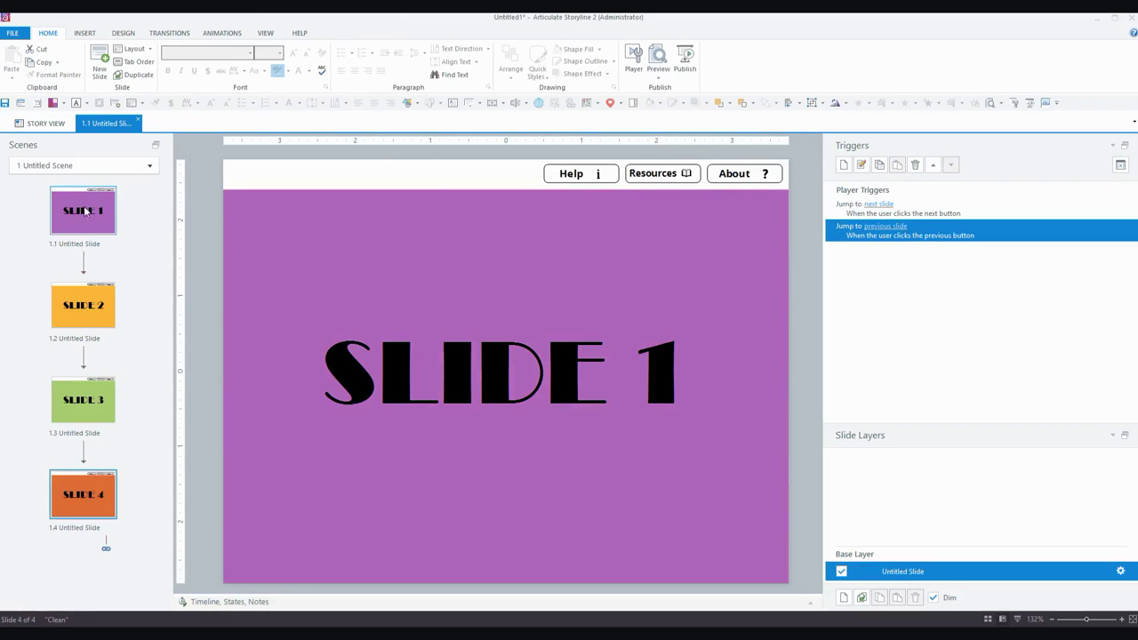
Step: Preview the project from slide 1, advance through to slide 4 and go back to slide 3
click(658, 56)
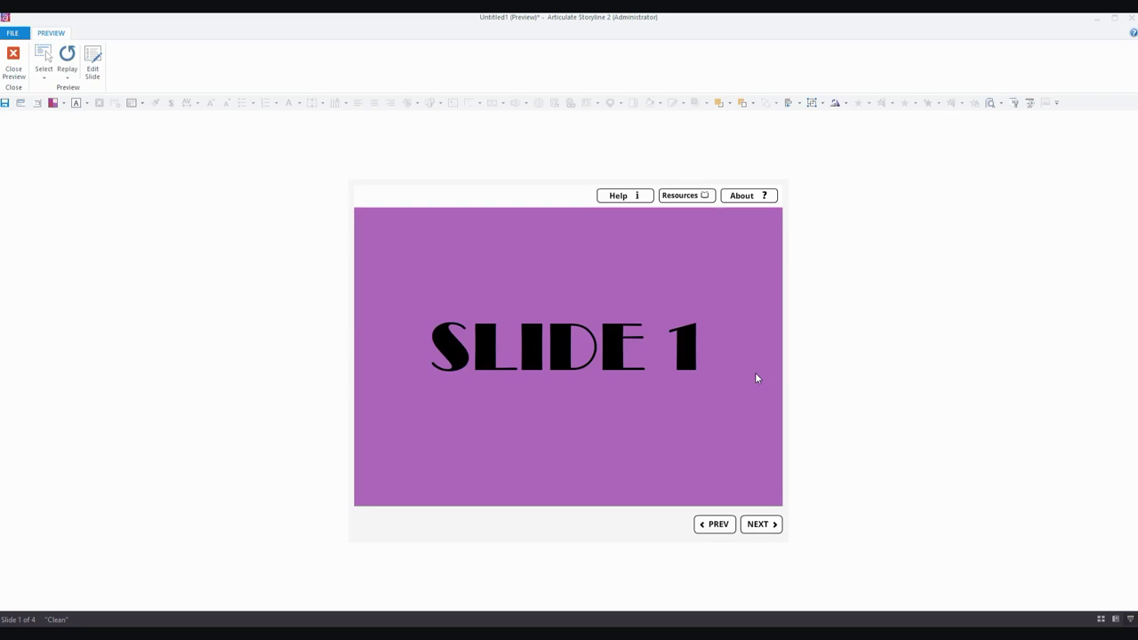
click(766, 526)
click(766, 527)
click(767, 528)
click(718, 525)
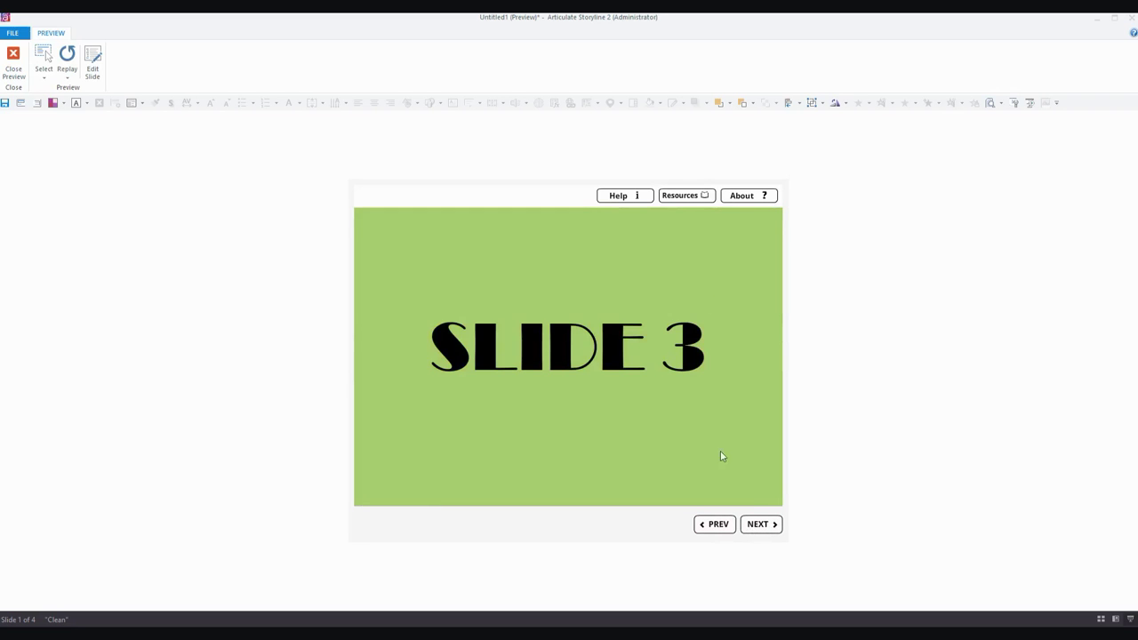
Step: On slide 3 of the preview, open and close the Resources, Help and About layers one after another
click(680, 198)
click(744, 221)
click(634, 200)
click(743, 221)
click(750, 198)
click(744, 222)
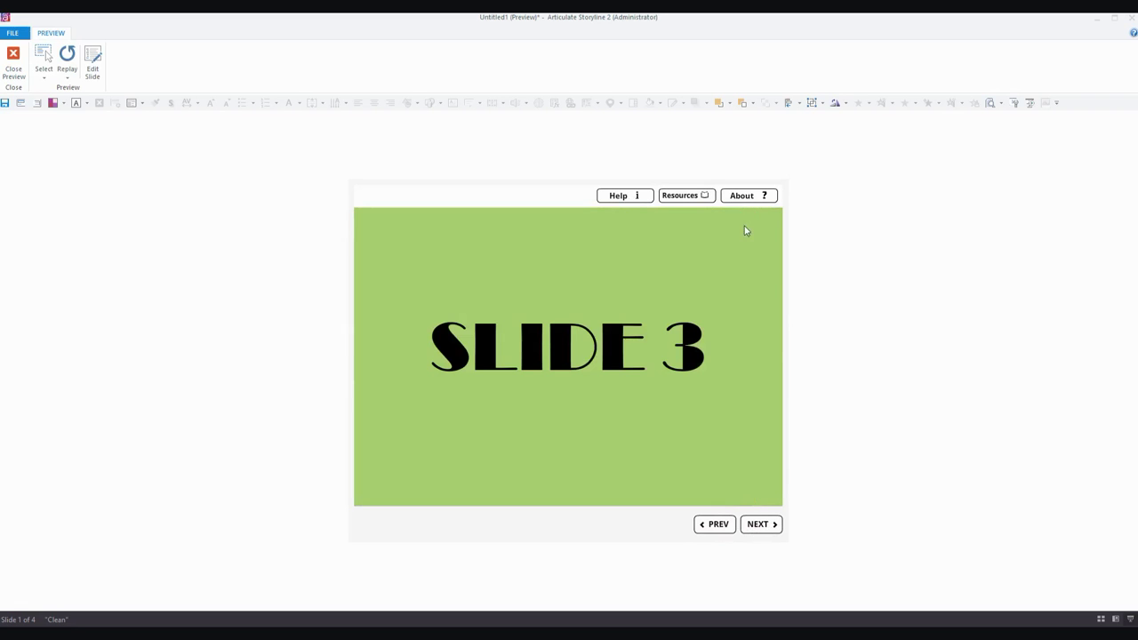
Step: Go back to slide 1 in the preview, test opening and closing the Help and Resources layers, and exit the preview
click(720, 531)
click(711, 524)
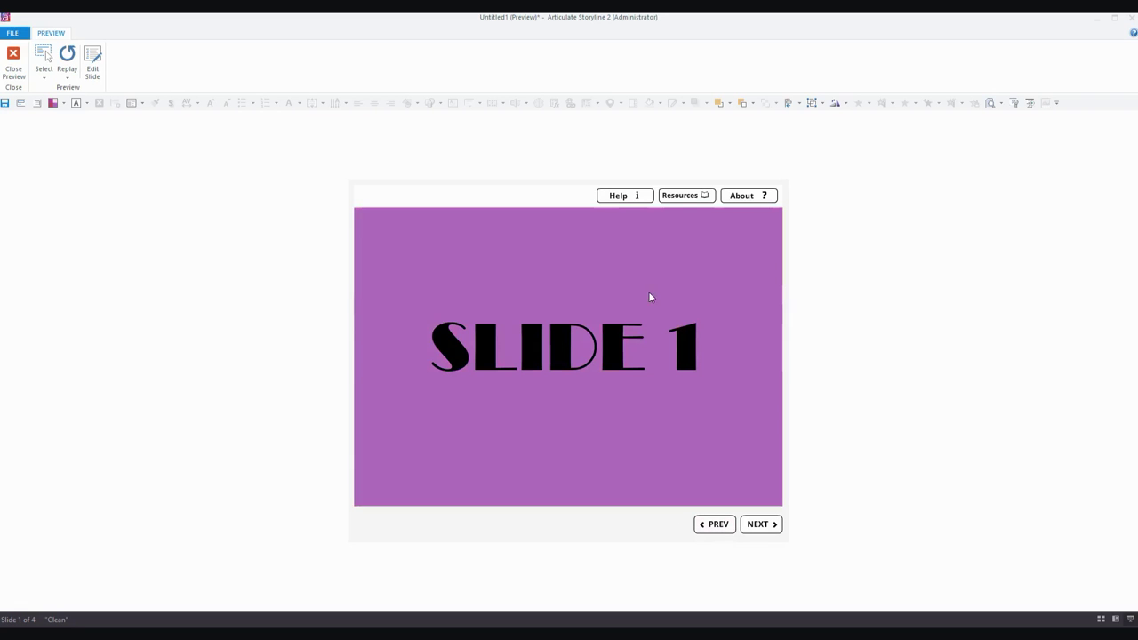
click(626, 198)
click(745, 223)
click(698, 197)
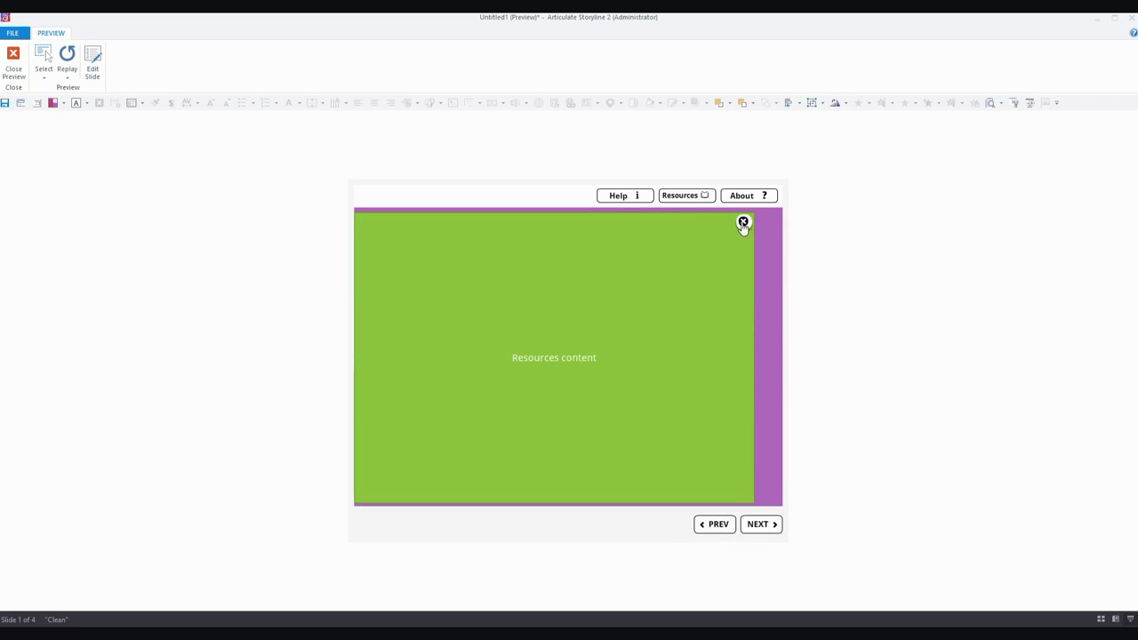
click(743, 221)
click(13, 62)
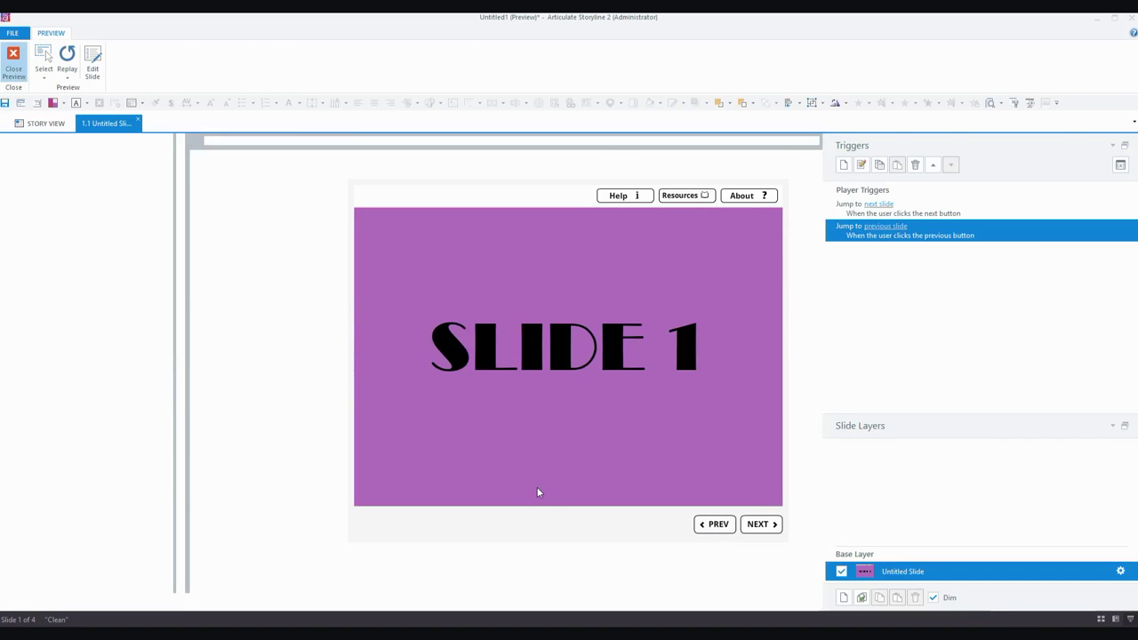